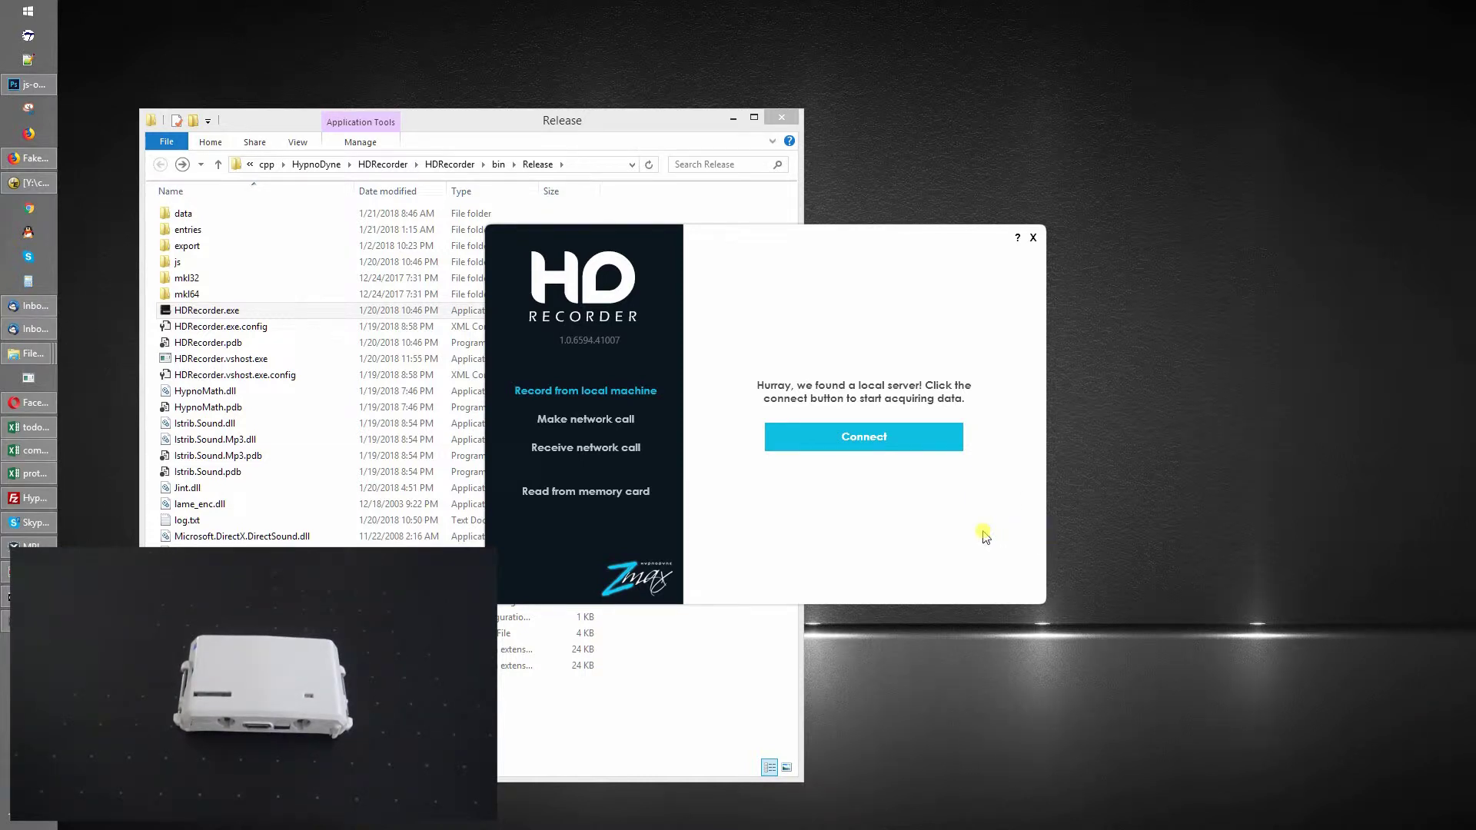
Connect to the local server and deliver a purple light stimulation with 0.5 s on time, 1 s off time and 5 blinks.
{"action": "left_click", "coordinate": [846, 436]}
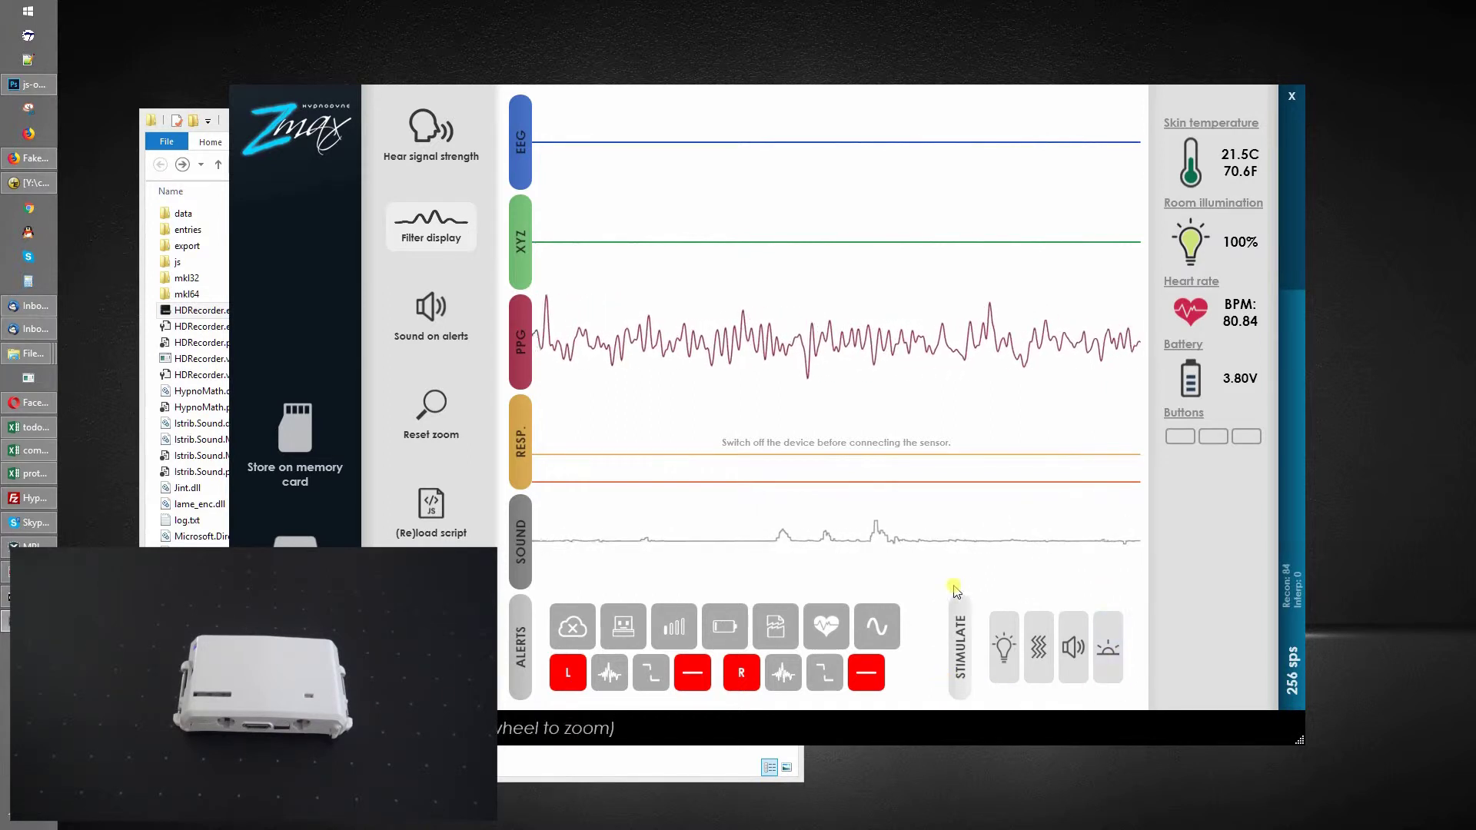
{"action": "left_click", "coordinate": [1012, 651]}
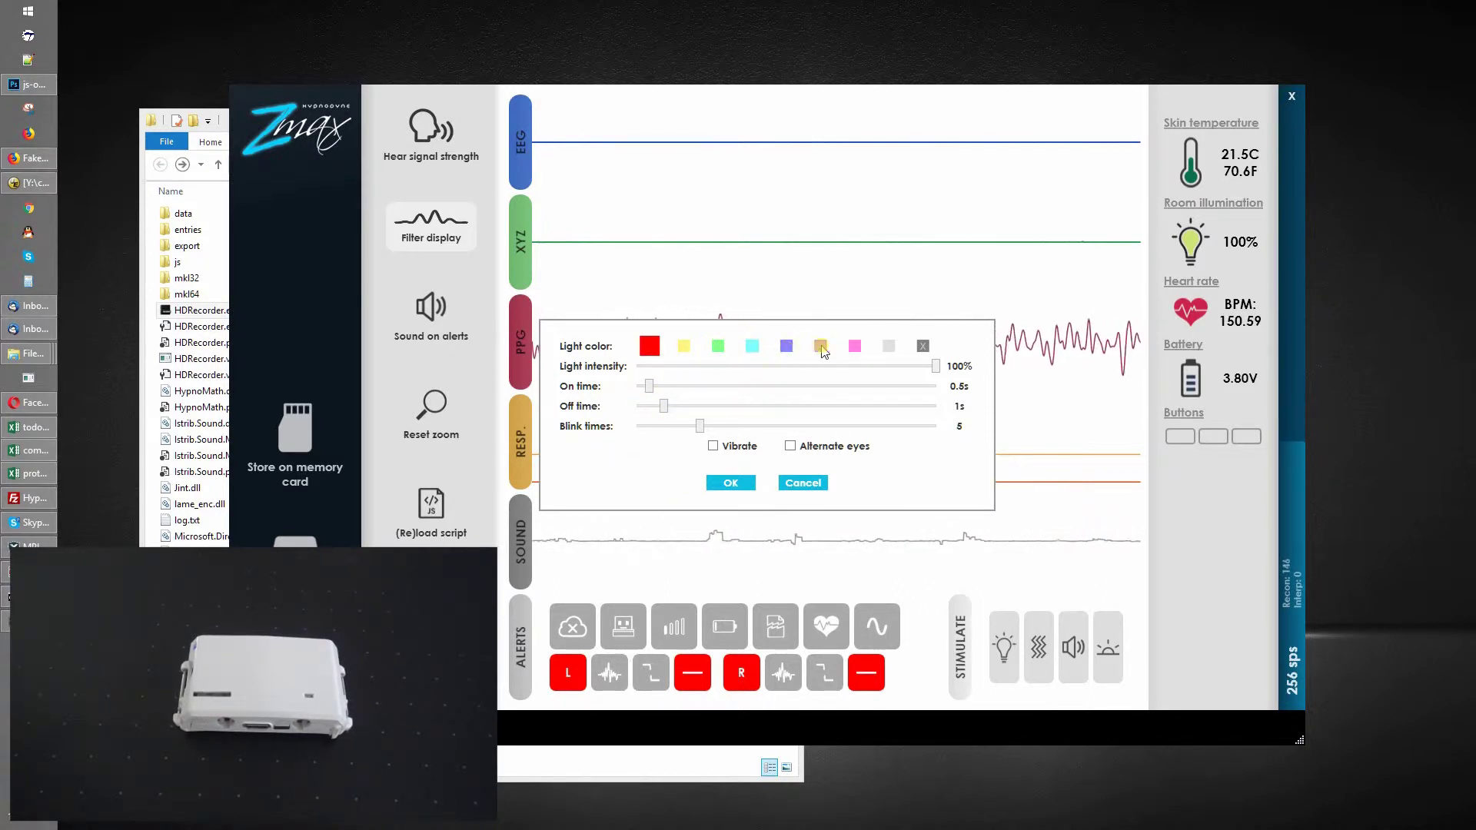
{"action": "left_click", "coordinate": [820, 346]}
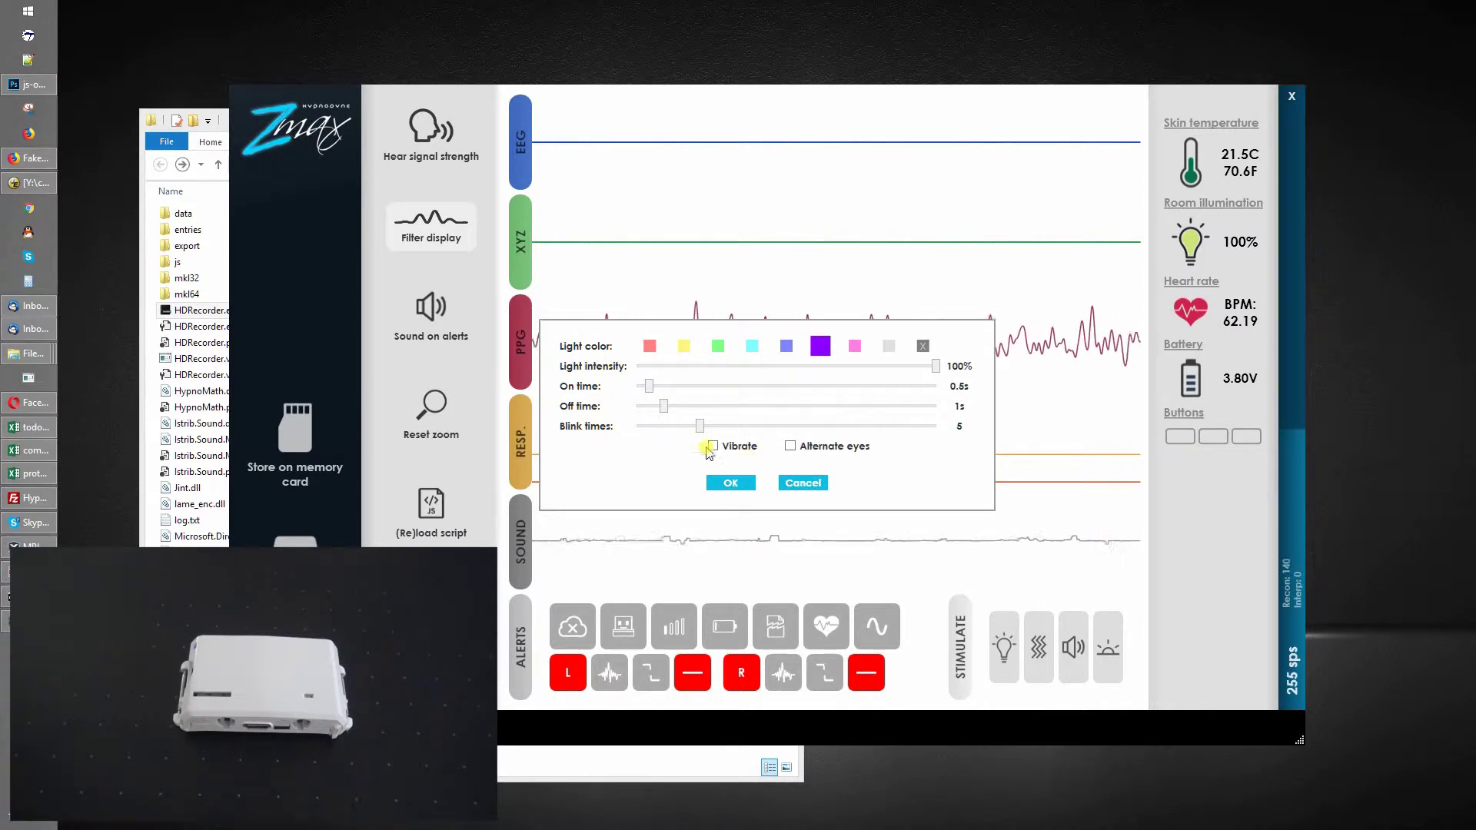
{"action": "left_click", "coordinate": [731, 483]}
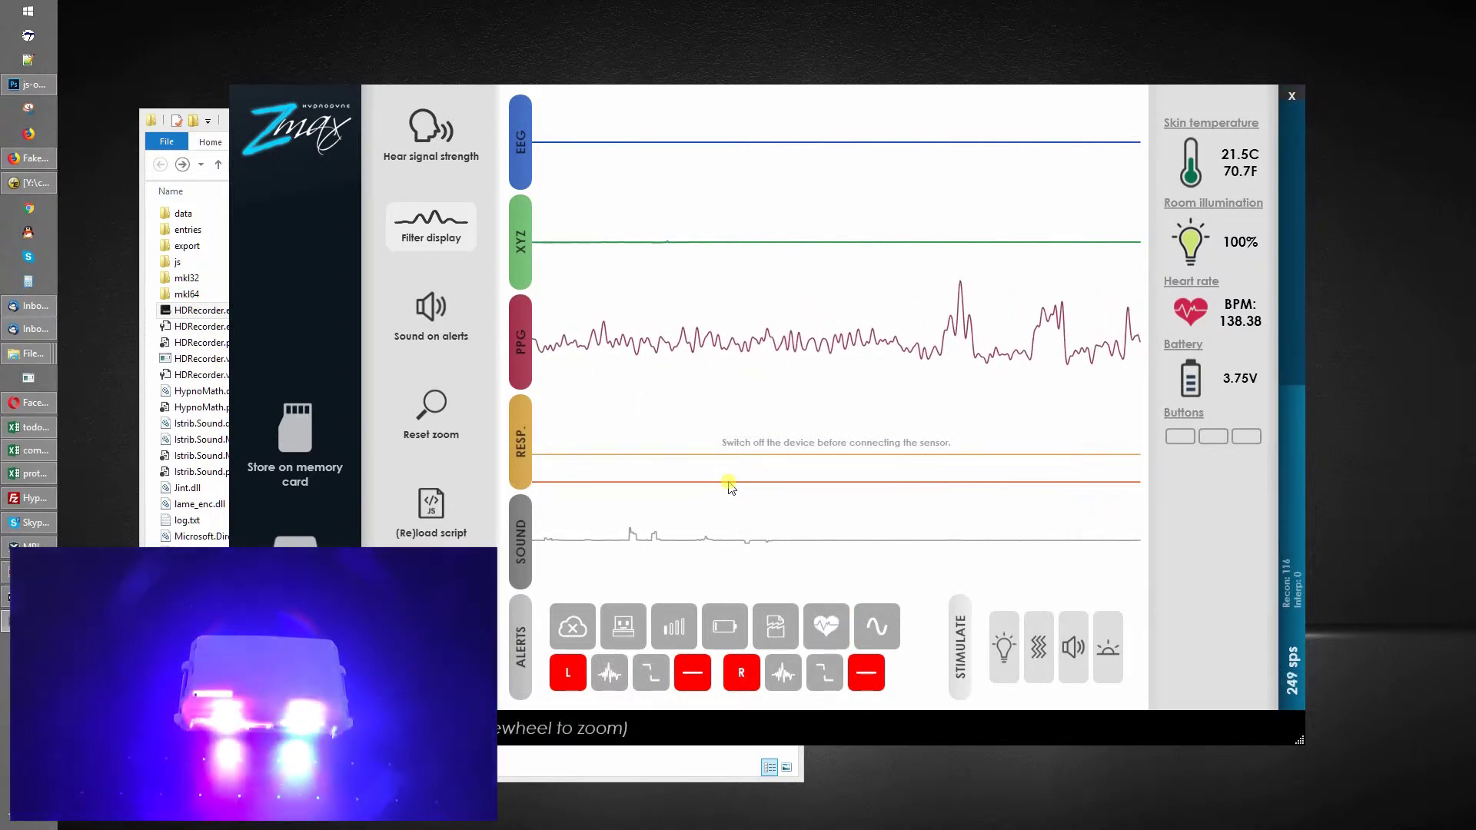
Deliver a rapid red light stimulation with on and off times of 0.1 s and 12 blinks.
{"action": "left_click", "coordinate": [1007, 648]}
{"action": "left_click_drag", "start_coordinate": [674, 392], "coordinate": [800, 429]}
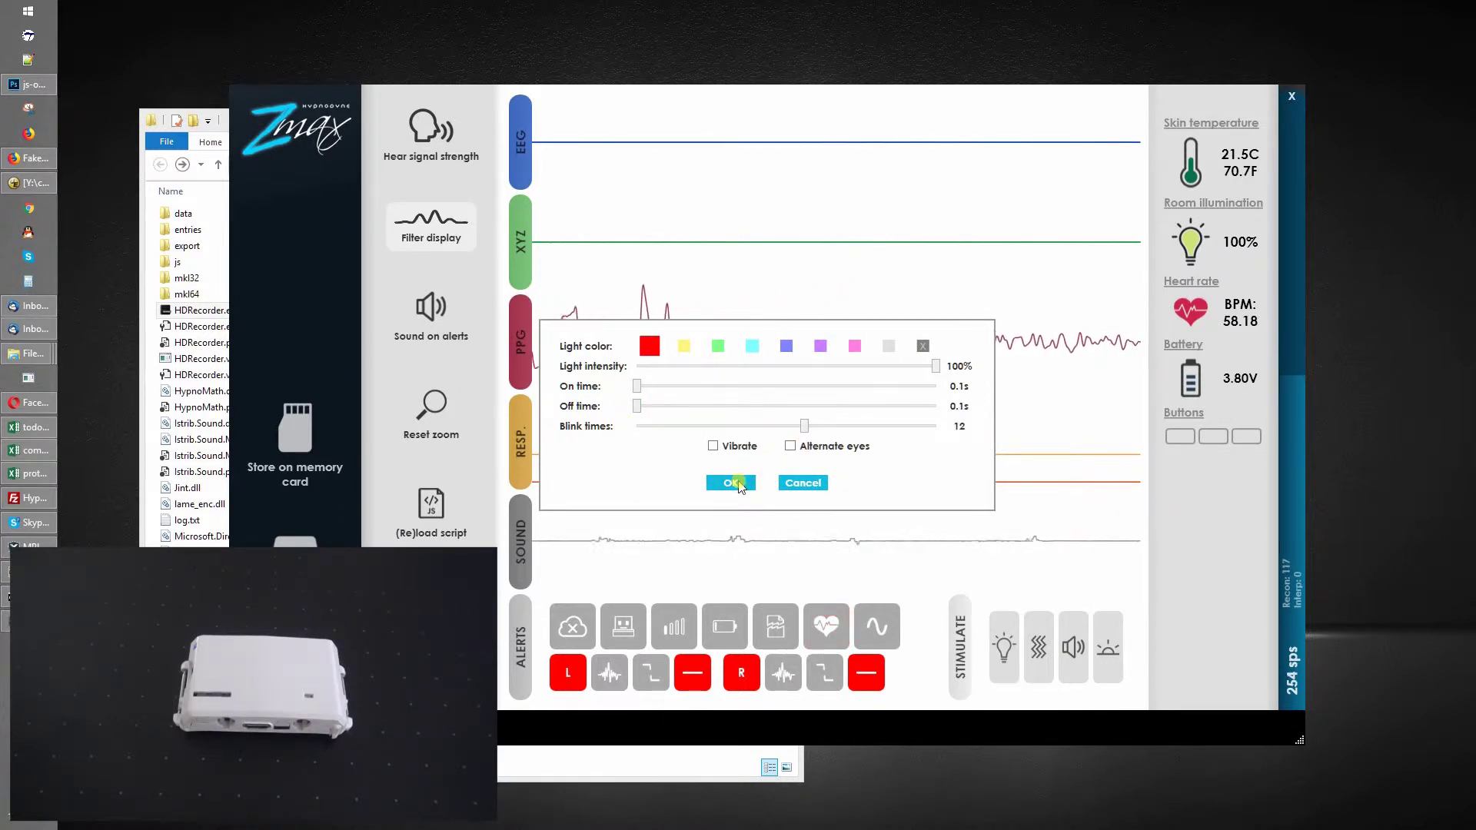
{"action": "left_click", "coordinate": [738, 483]}
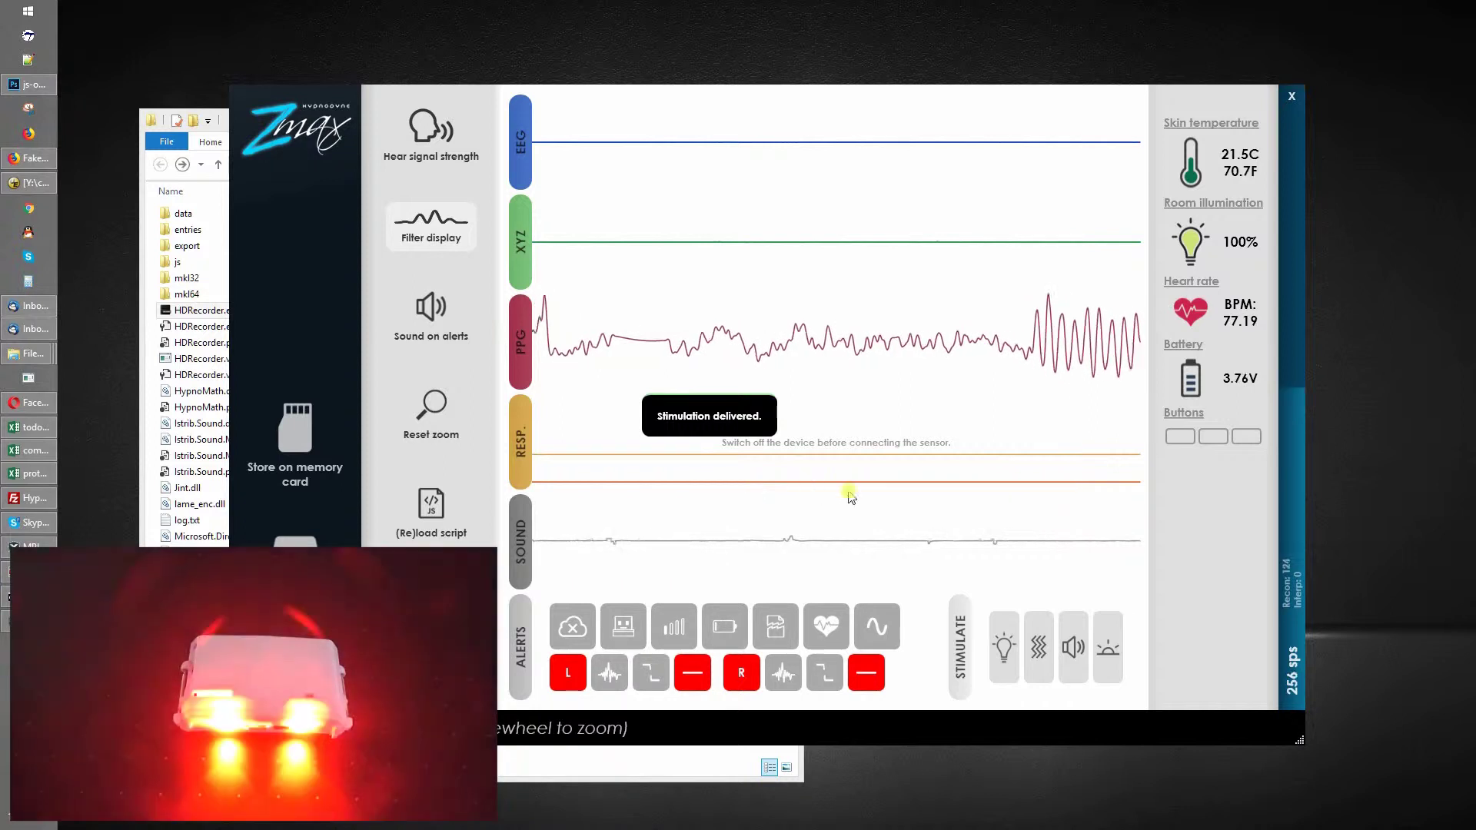
Deliver a white light stimulation at 100% intensity that alternates between the eyes for 5 blinks.
{"action": "left_click", "coordinate": [1002, 648]}
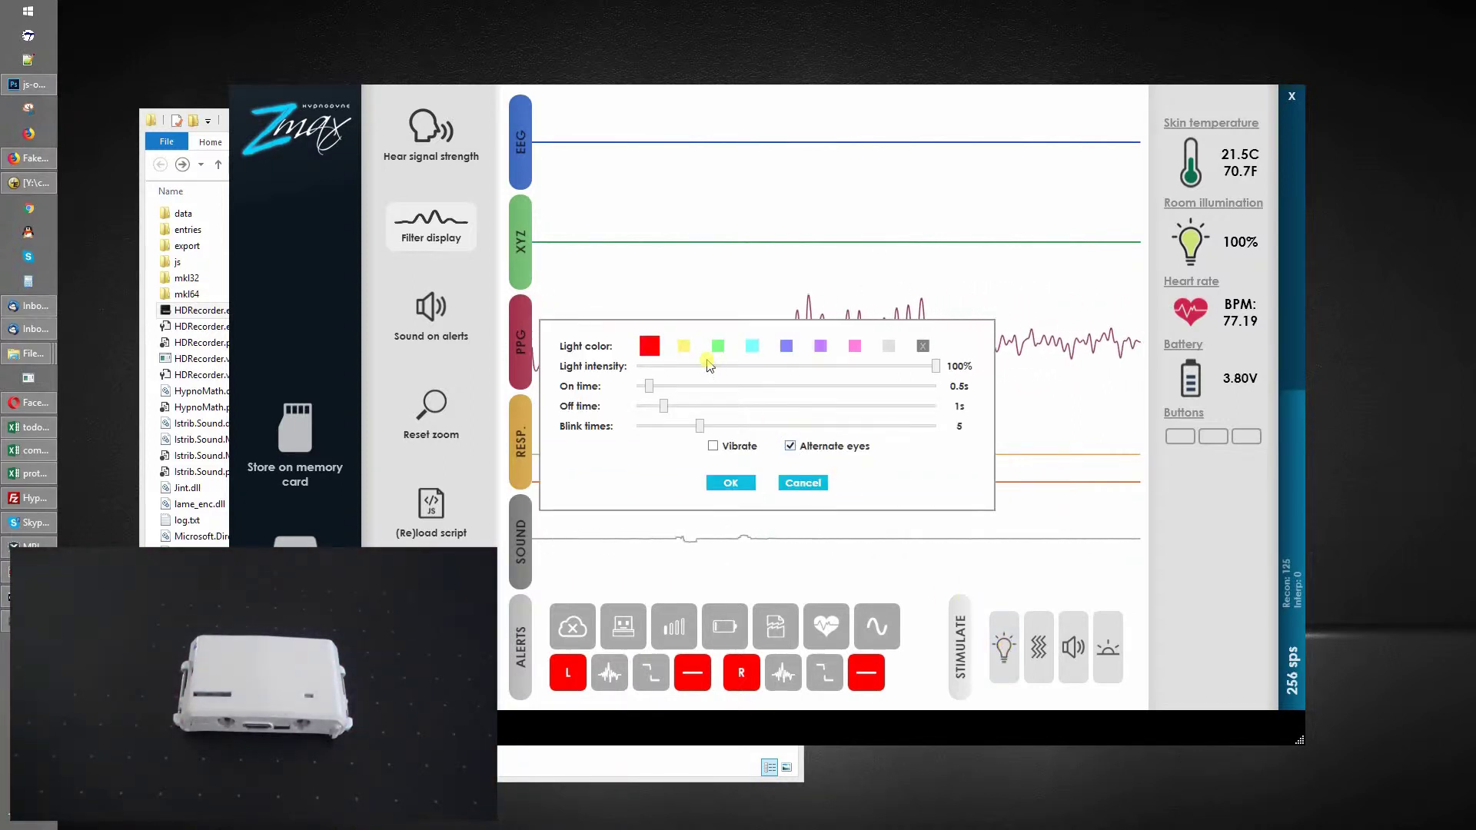
{"action": "left_click", "coordinate": [888, 346]}
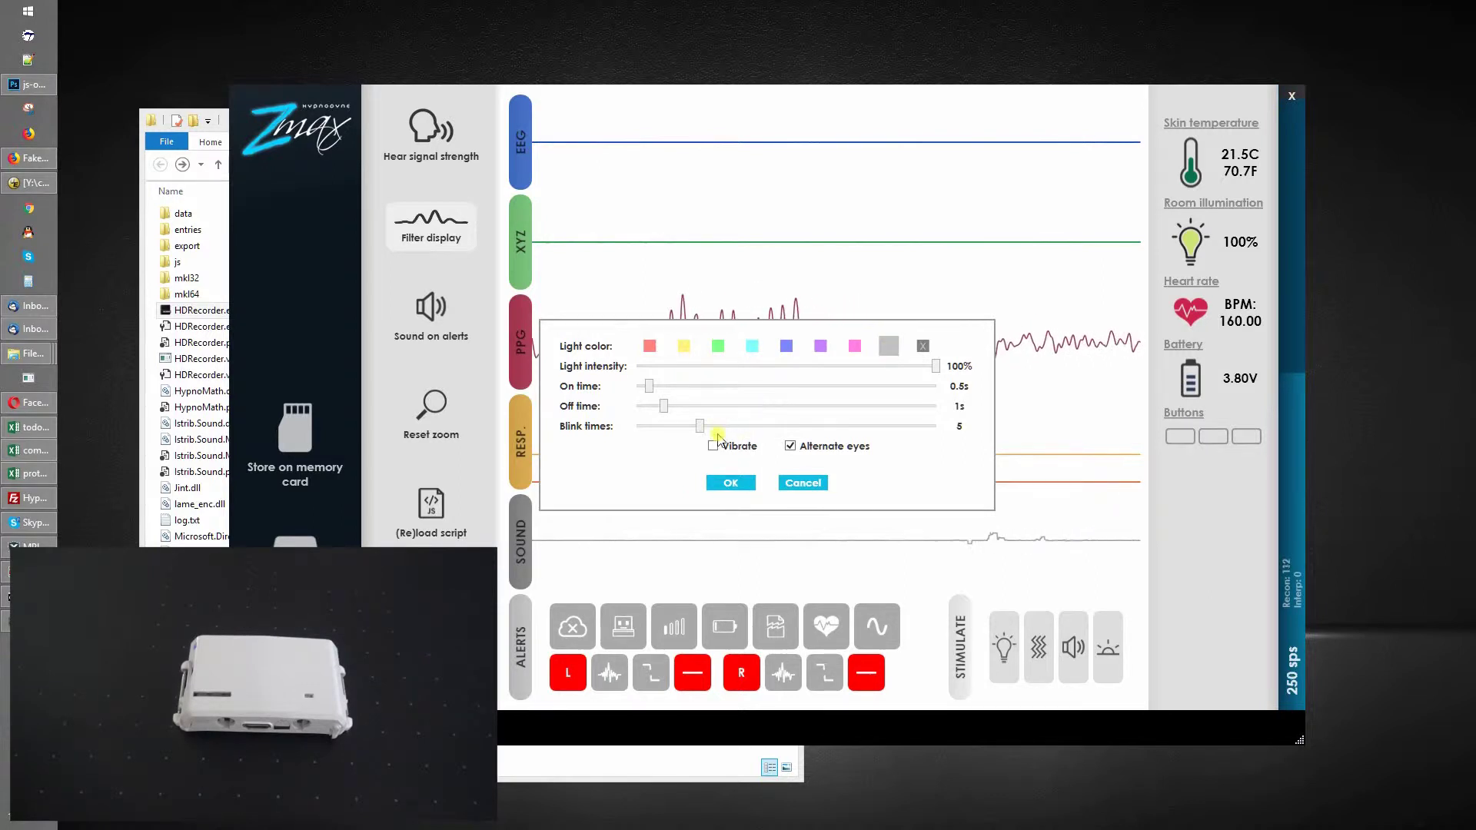
{"action": "left_click", "coordinate": [730, 483]}
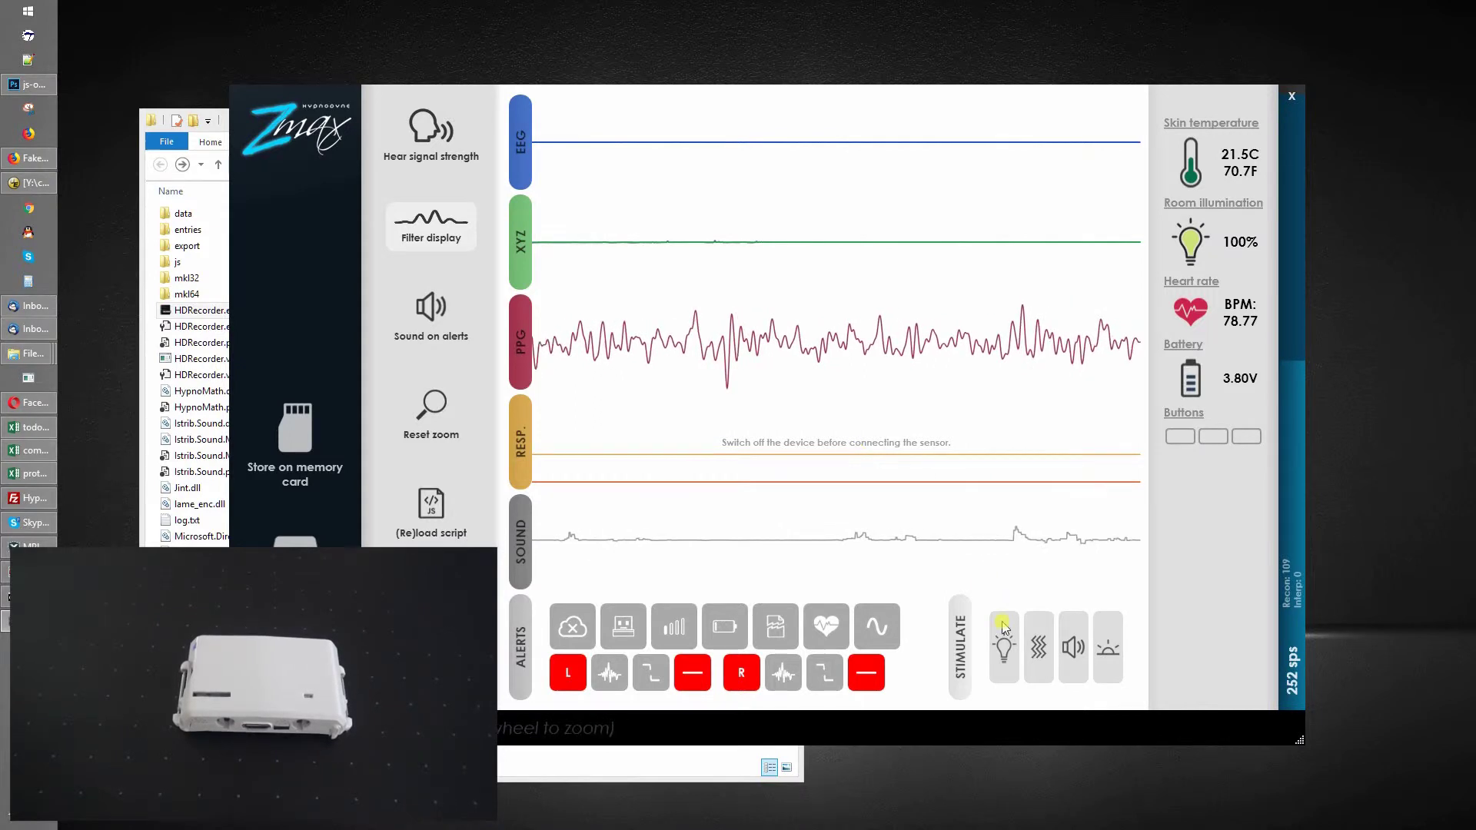
Deliver a red light stimulation combined with vibration, followed by a vibration-only stimulation with no light.
{"action": "left_click", "coordinate": [1003, 648]}
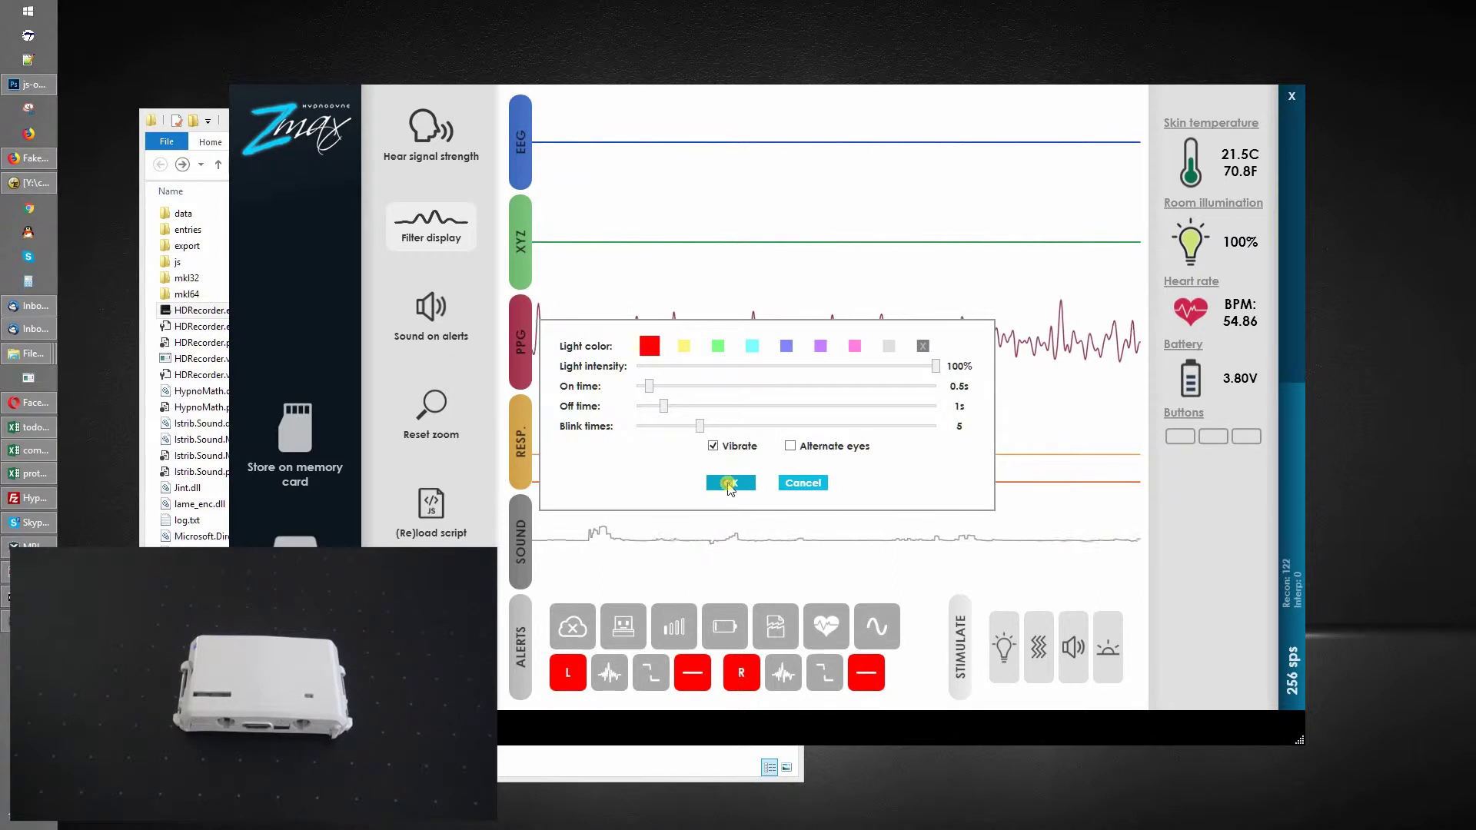
{"action": "left_click", "coordinate": [729, 483]}
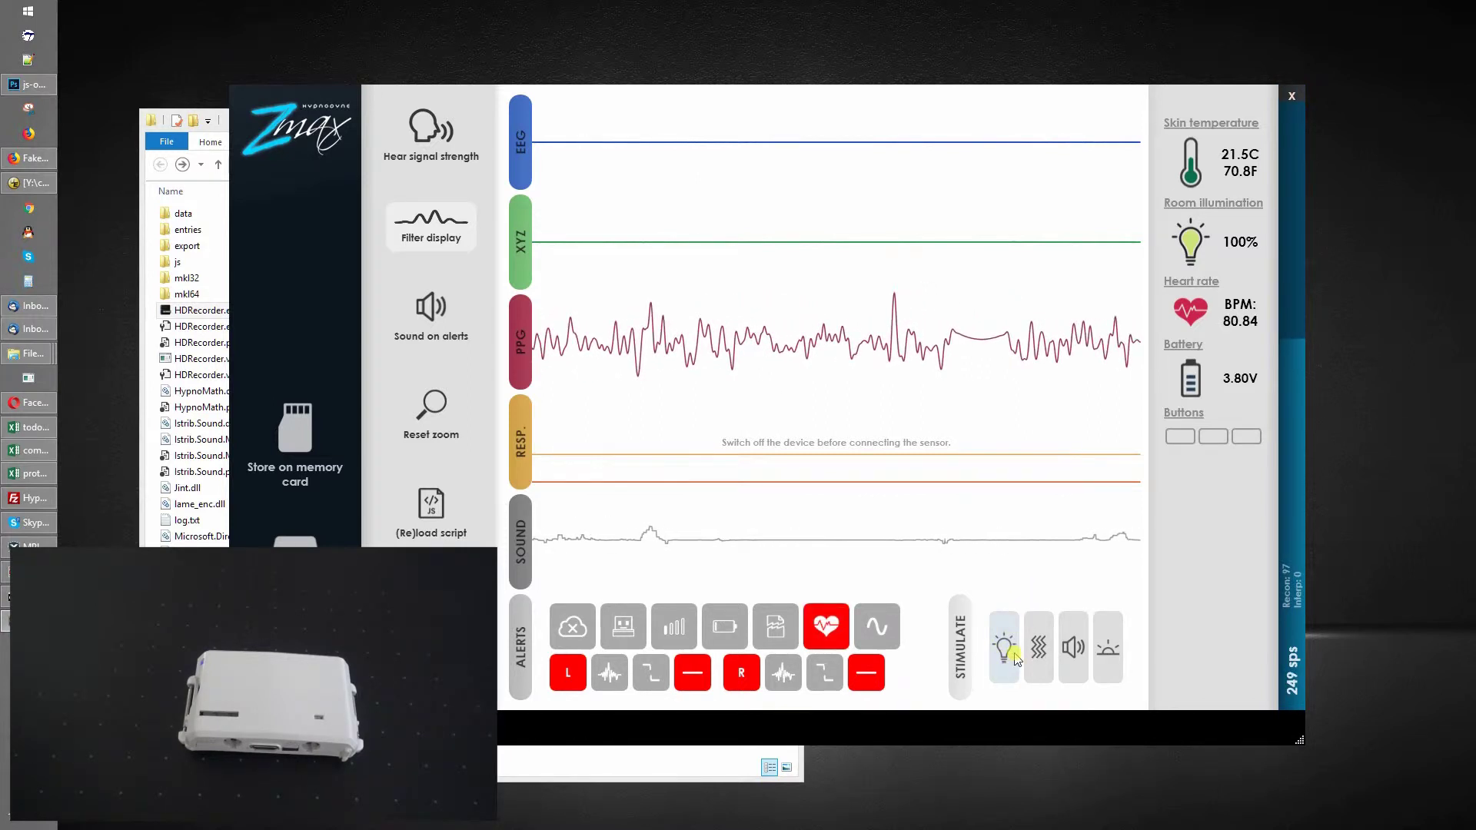
{"action": "left_click", "coordinate": [1037, 648]}
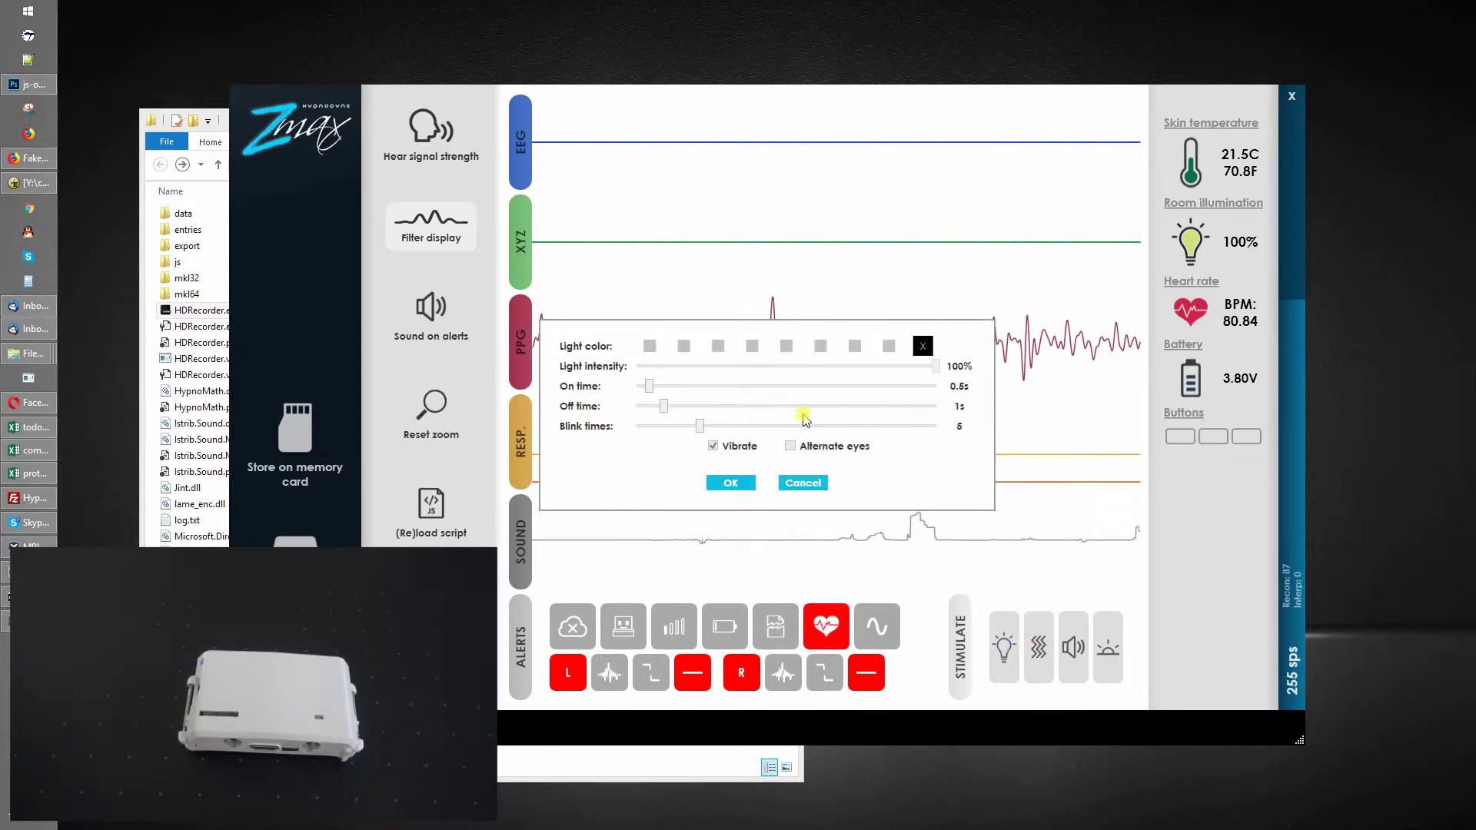
{"action": "left_click", "coordinate": [735, 484]}
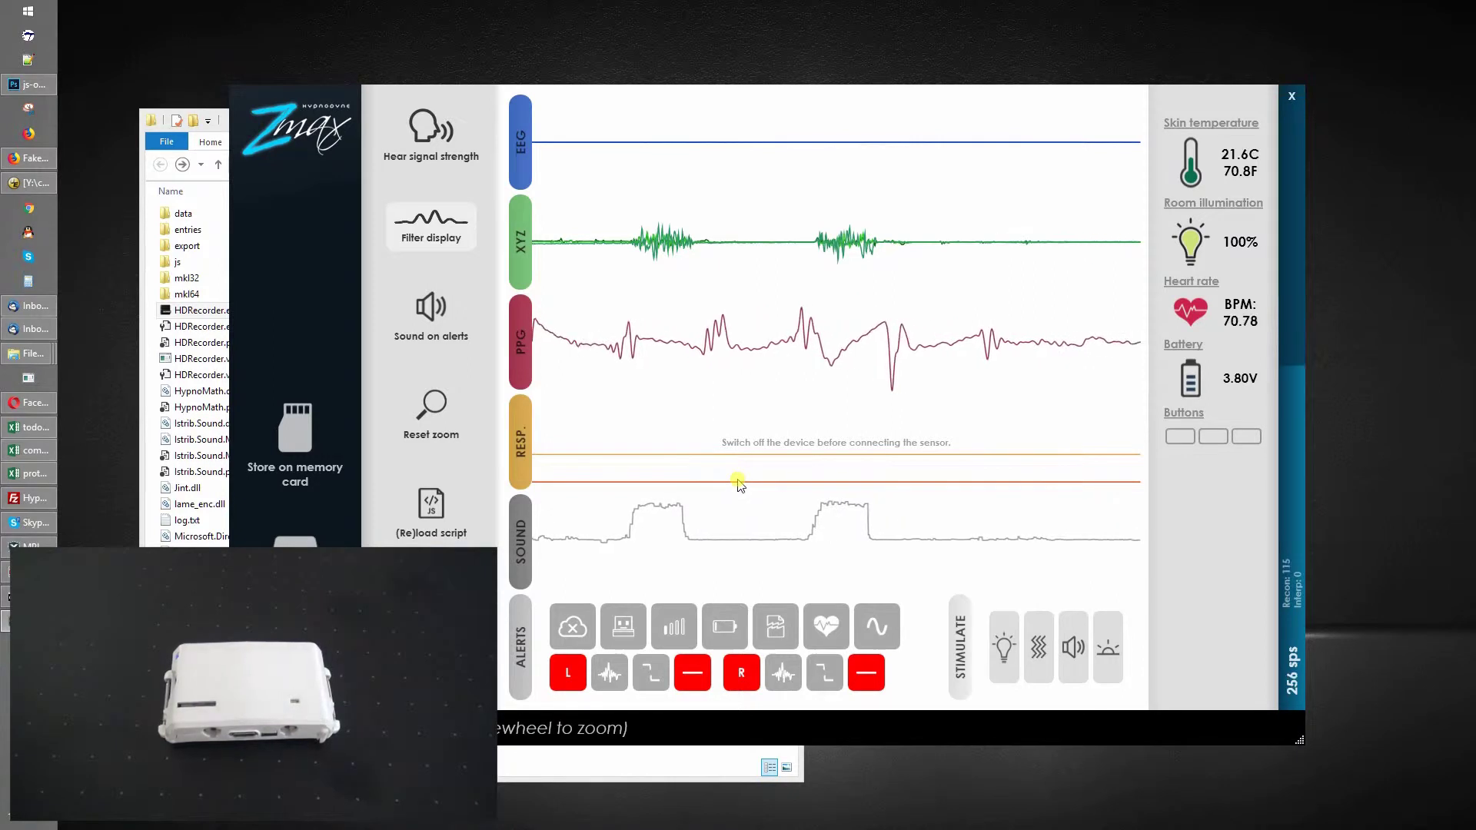
Deliver the mild sound cue three times and finish with the alarm sound.
{"action": "left_click", "coordinate": [1074, 658]}
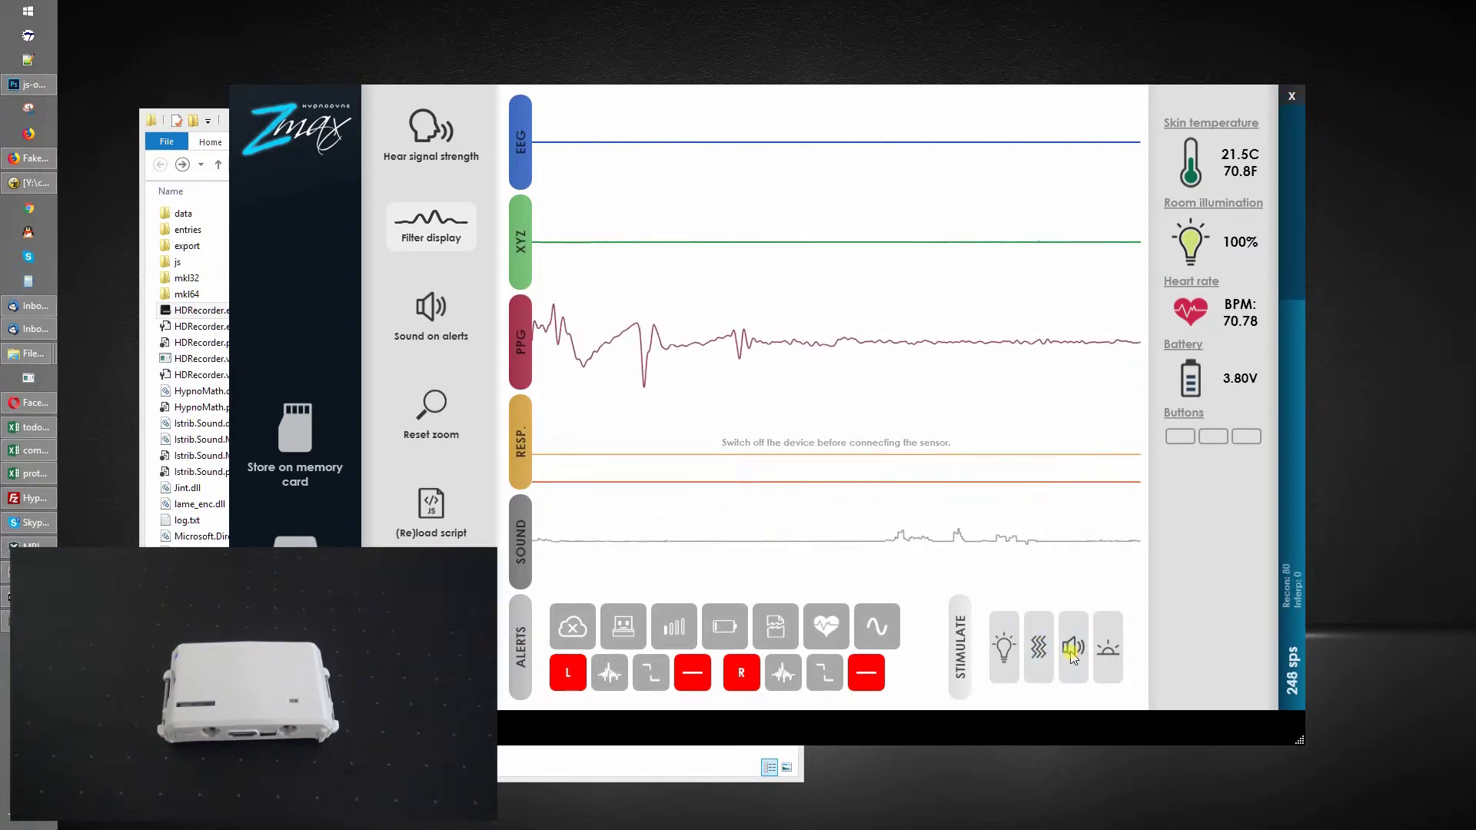
{"action": "left_click", "coordinate": [1074, 653]}
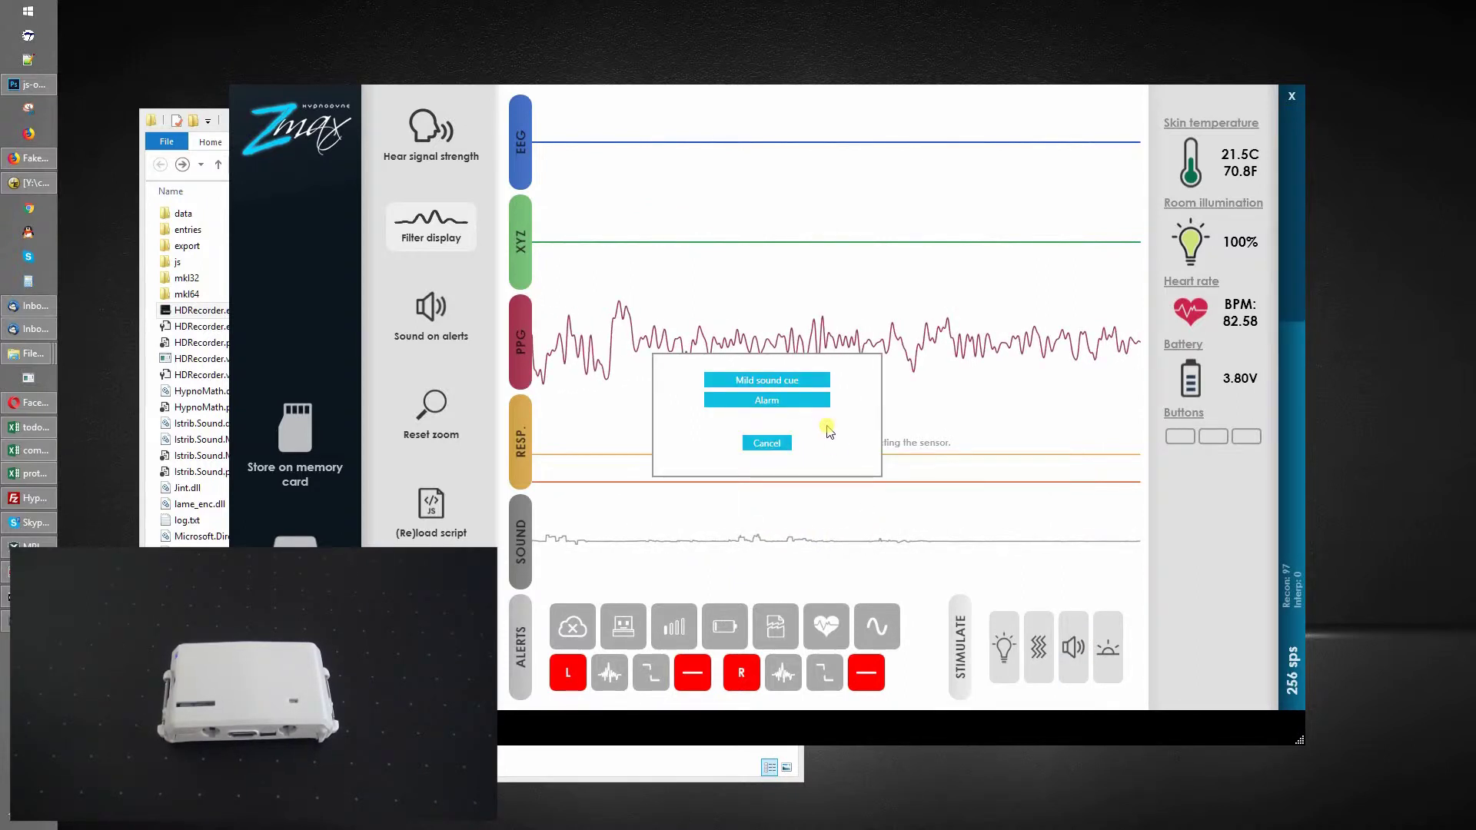
{"action": "left_click", "coordinate": [799, 382]}
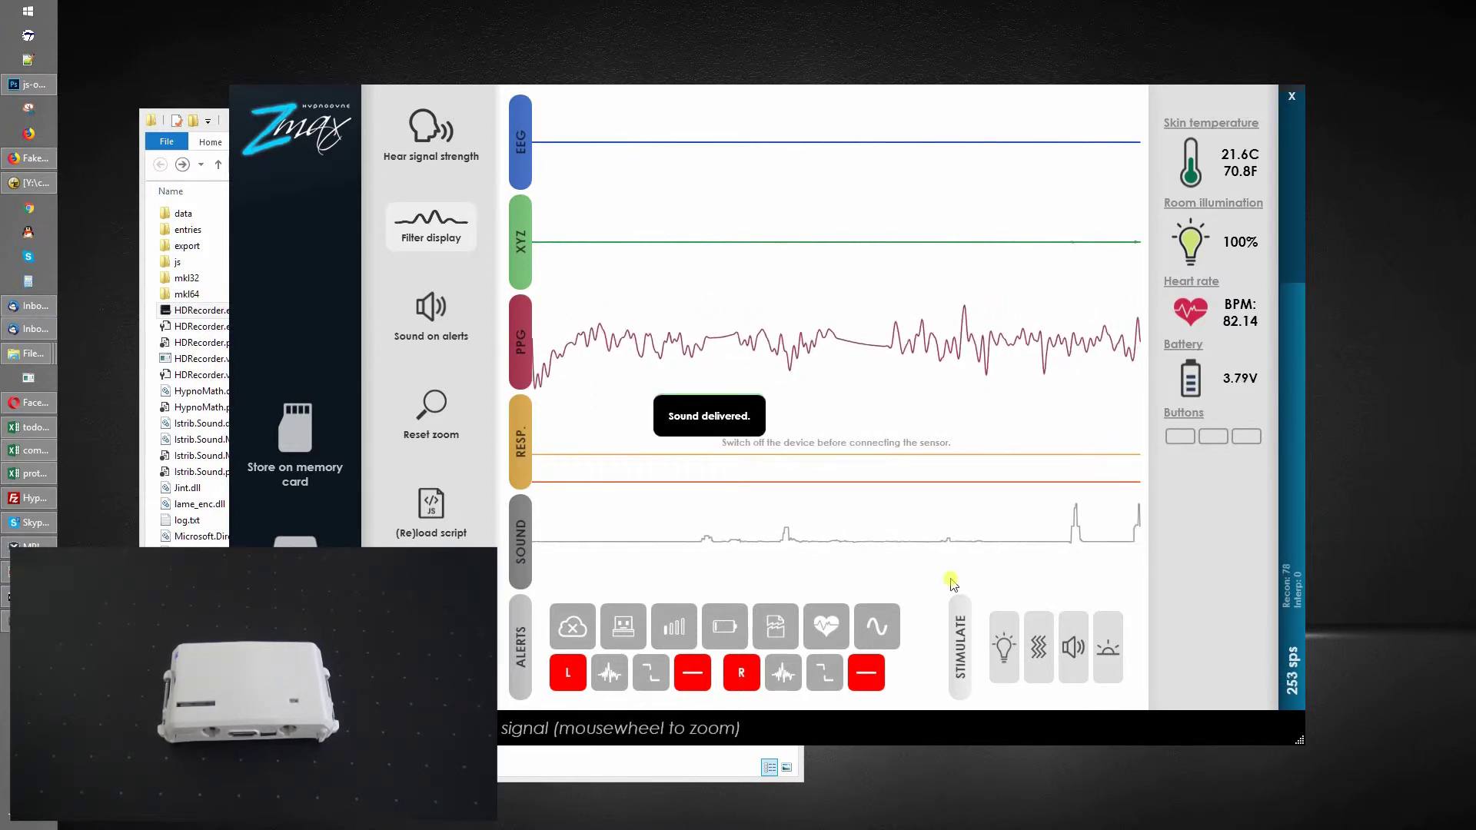
{"action": "left_click", "coordinate": [1073, 647]}
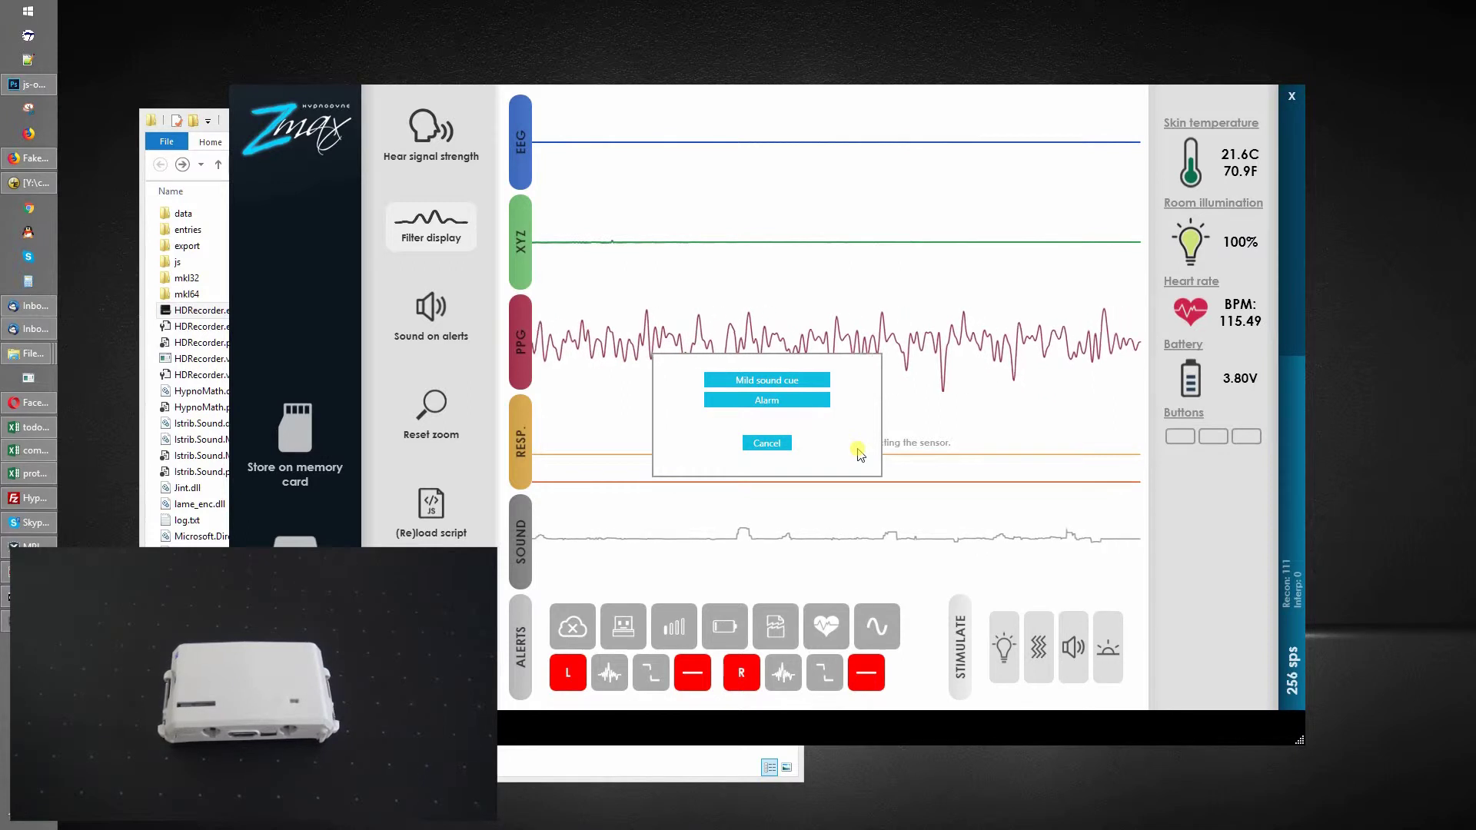
{"action": "left_click", "coordinate": [821, 381]}
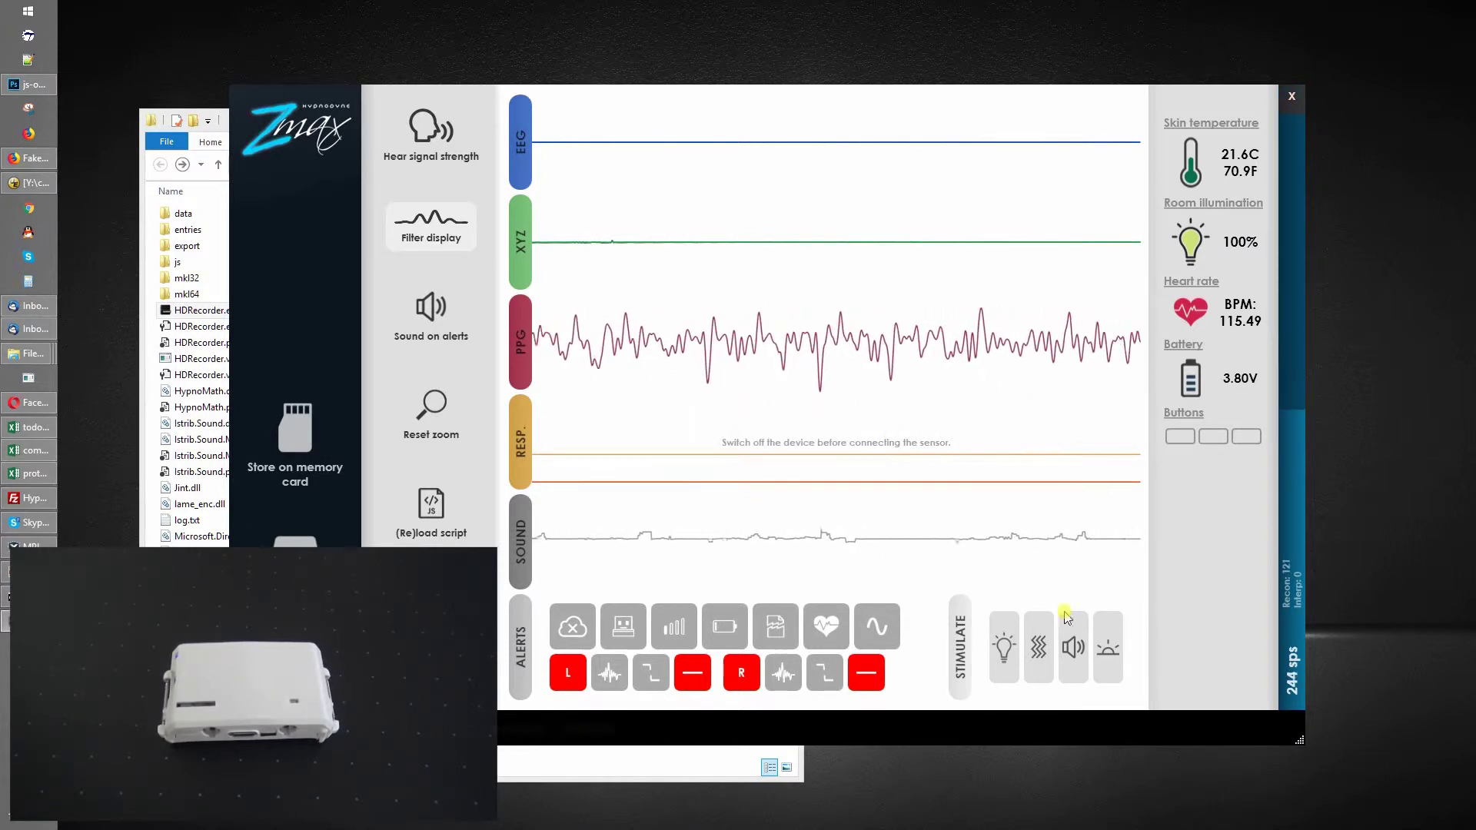
{"action": "left_click", "coordinate": [1073, 650]}
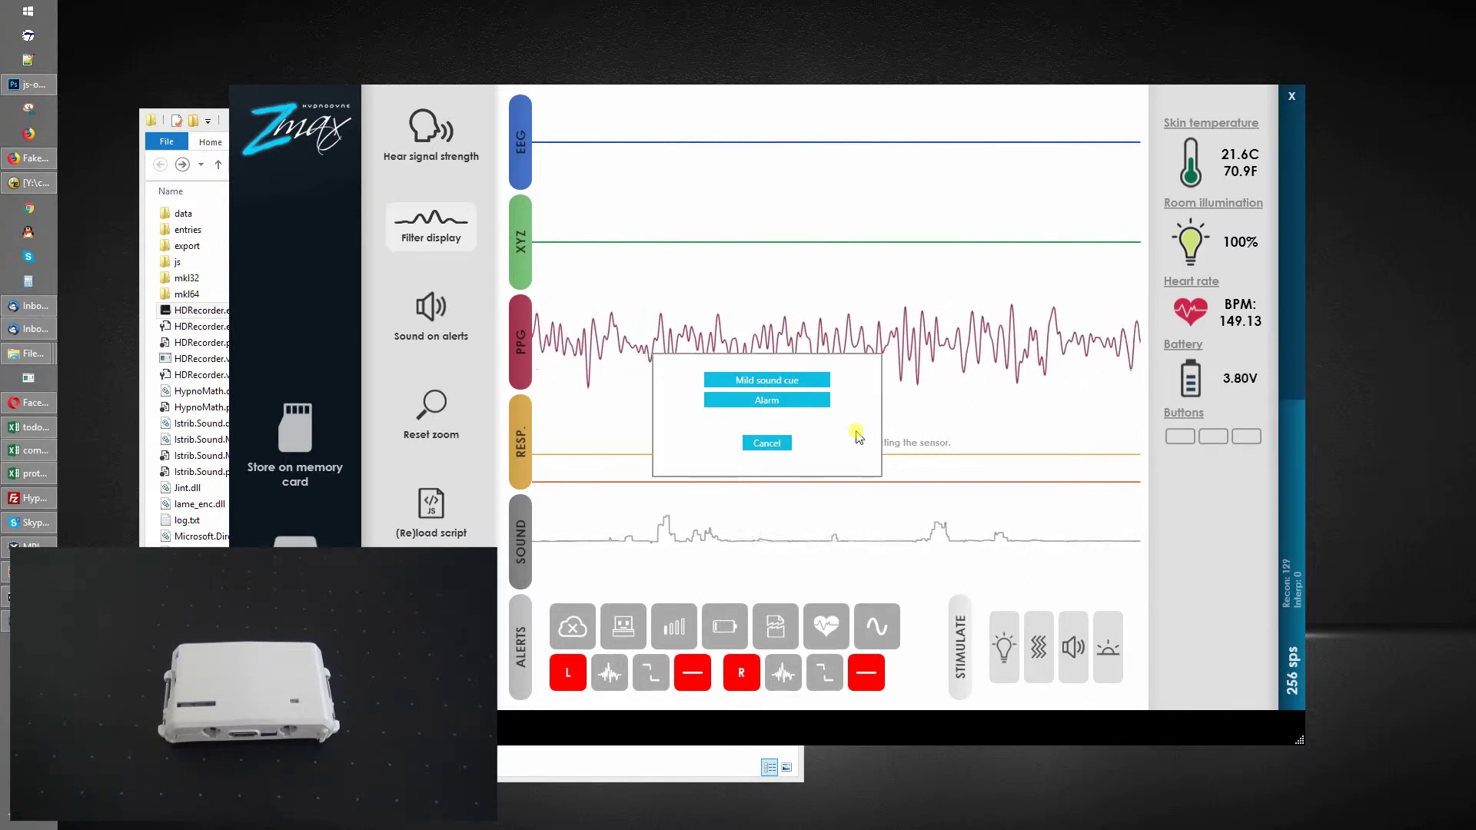
{"action": "left_click", "coordinate": [812, 382]}
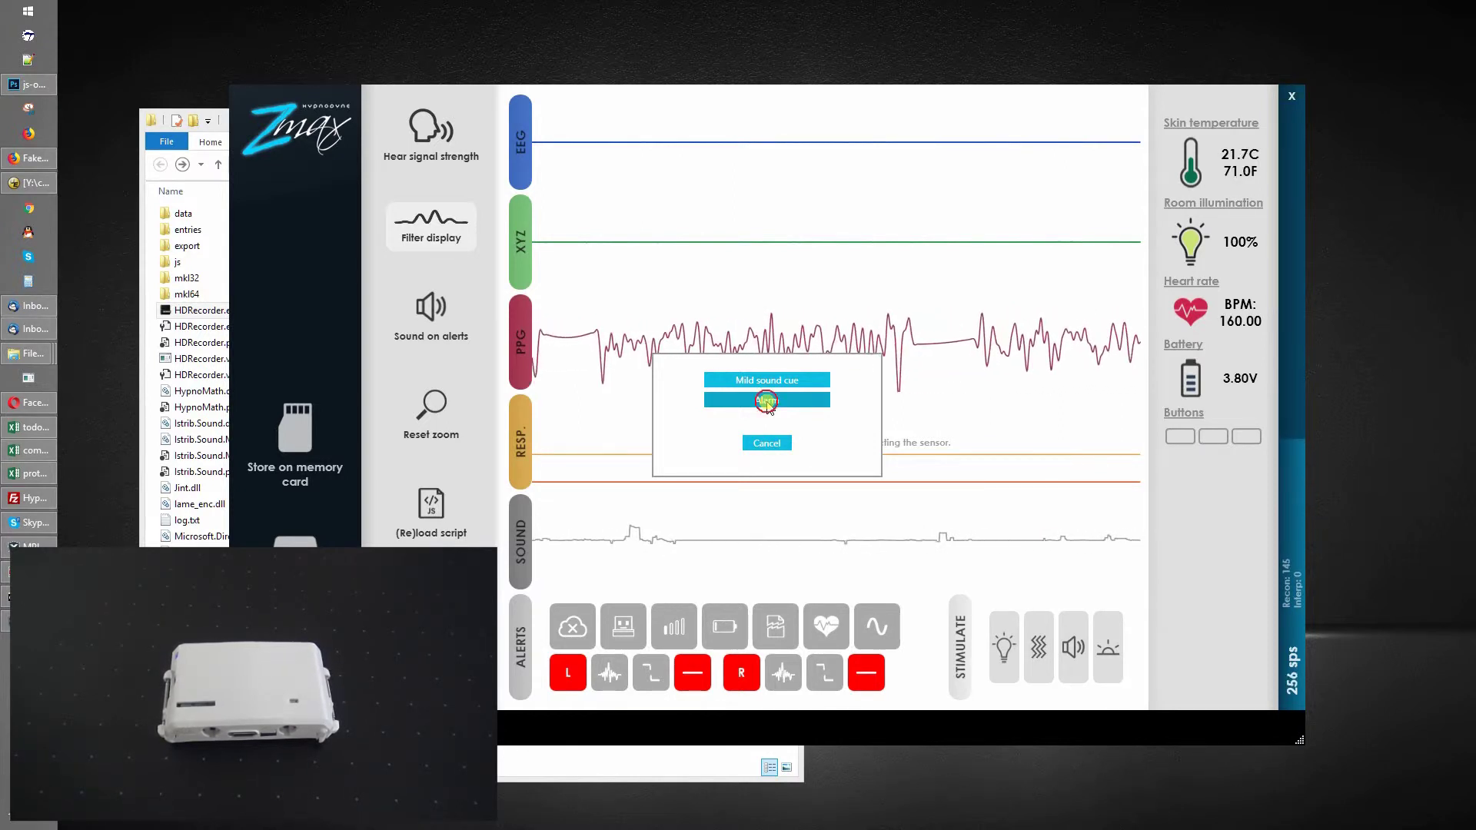
{"action": "left_click", "coordinate": [767, 401]}
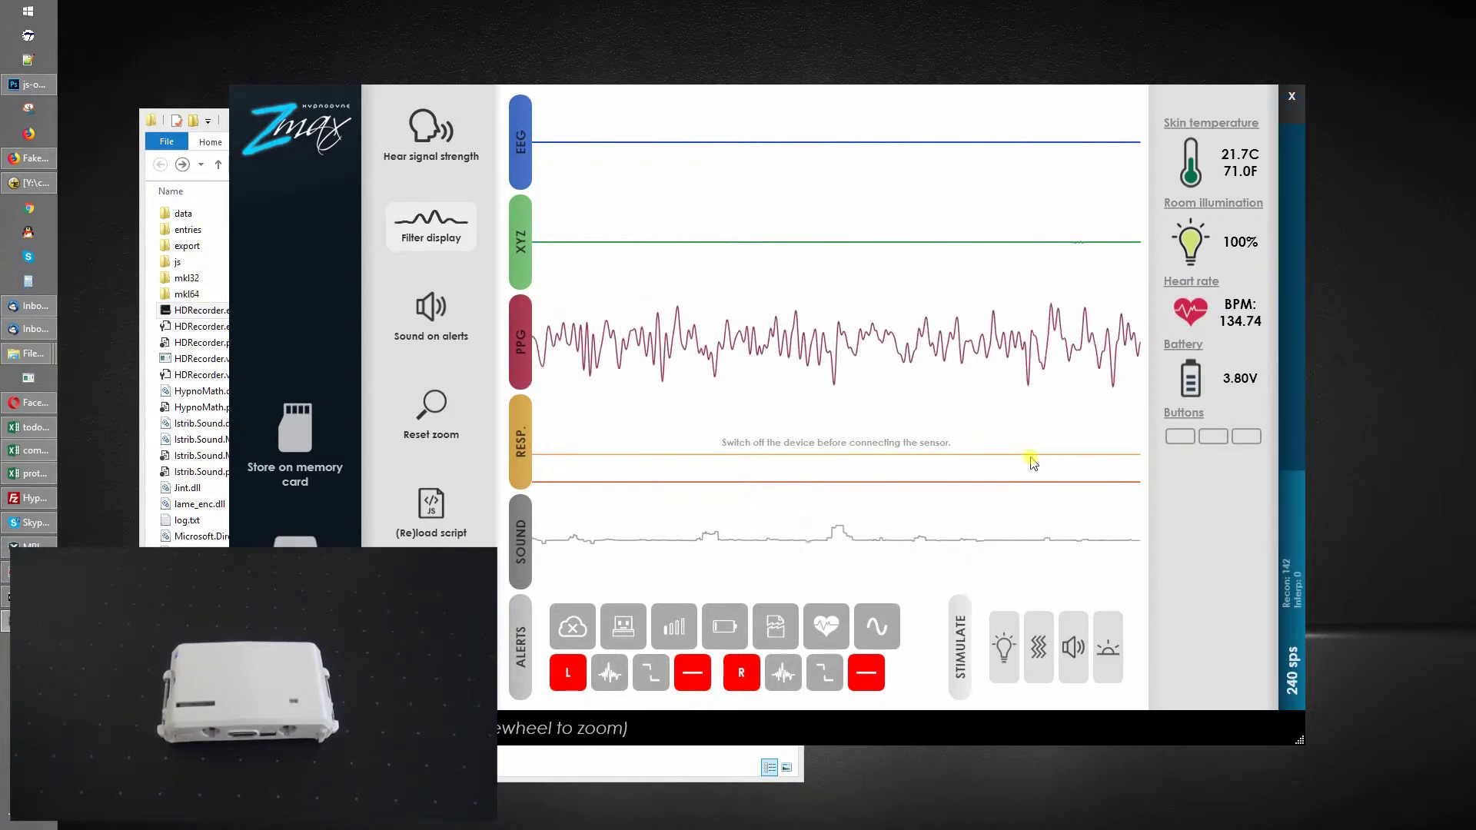
Schedule a sunrise simulation for 09:04 with a duration of 1 min, and terminate it once it is running.
{"action": "left_click", "coordinate": [1110, 654]}
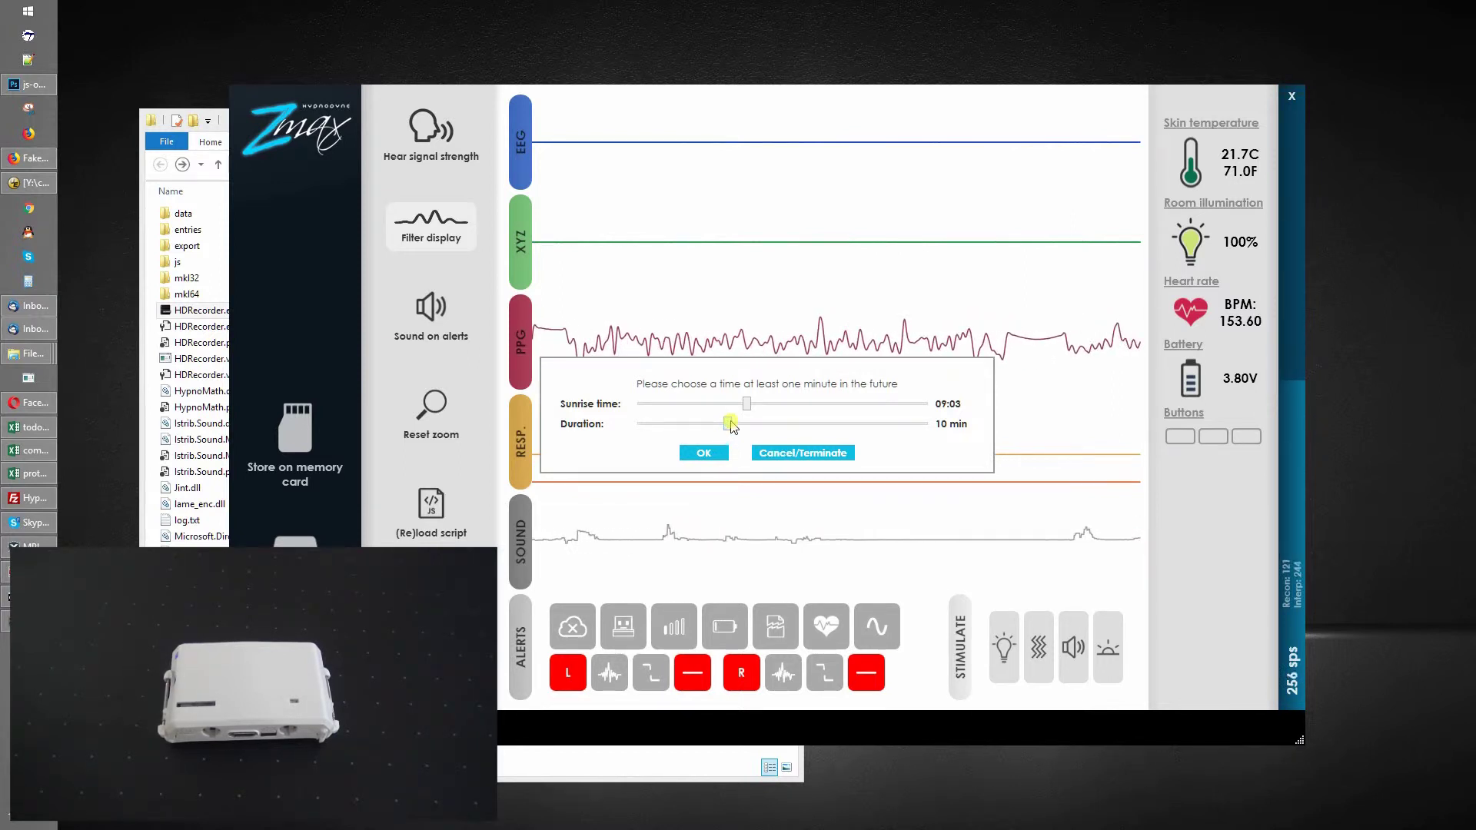
{"action": "left_click_drag", "start_coordinate": [732, 427], "coordinate": [605, 431]}
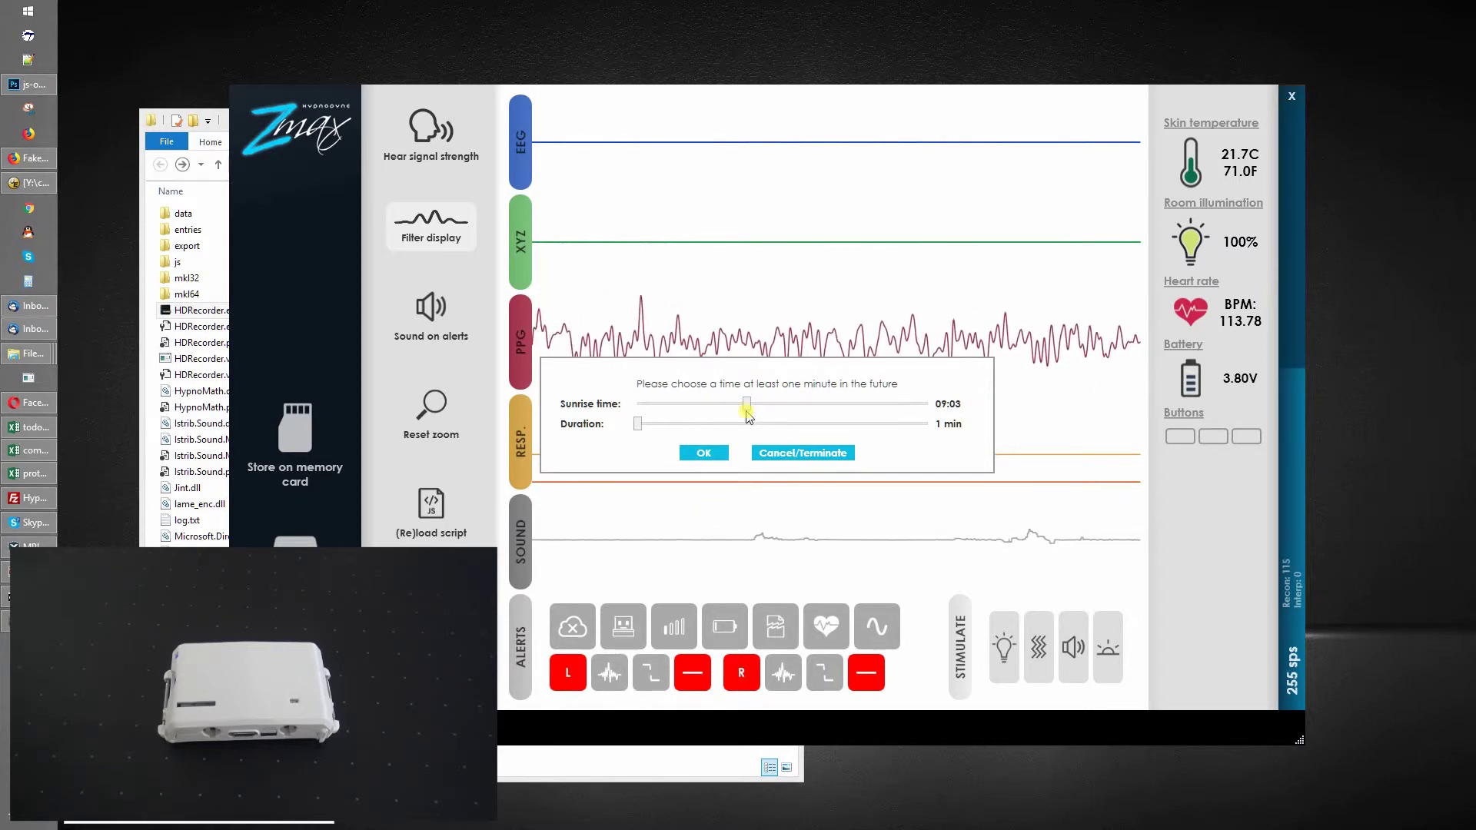
{"action": "left_click_drag", "start_coordinate": [750, 405], "coordinate": [753, 407]}
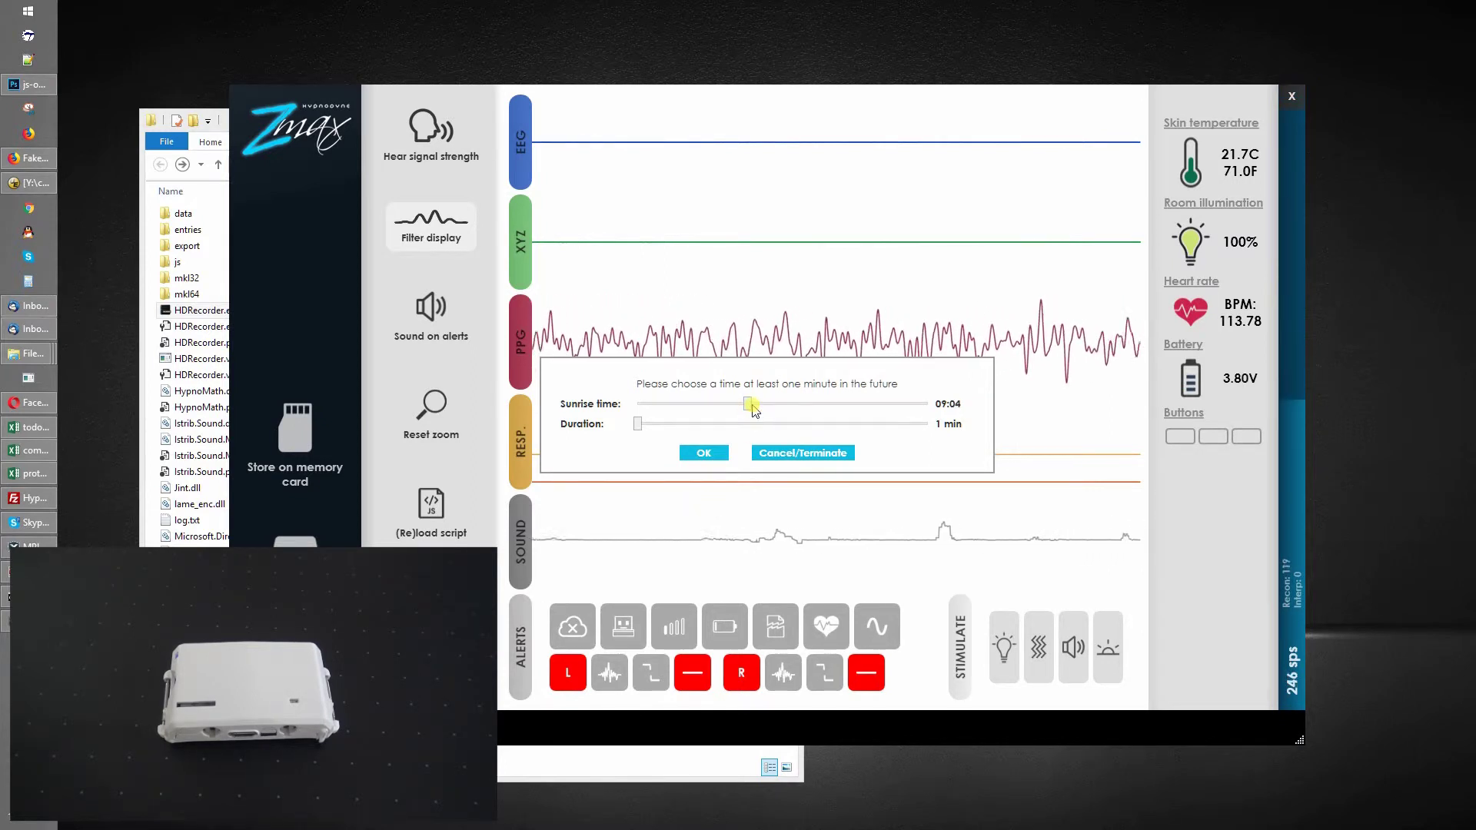
{"action": "left_click", "coordinate": [703, 453]}
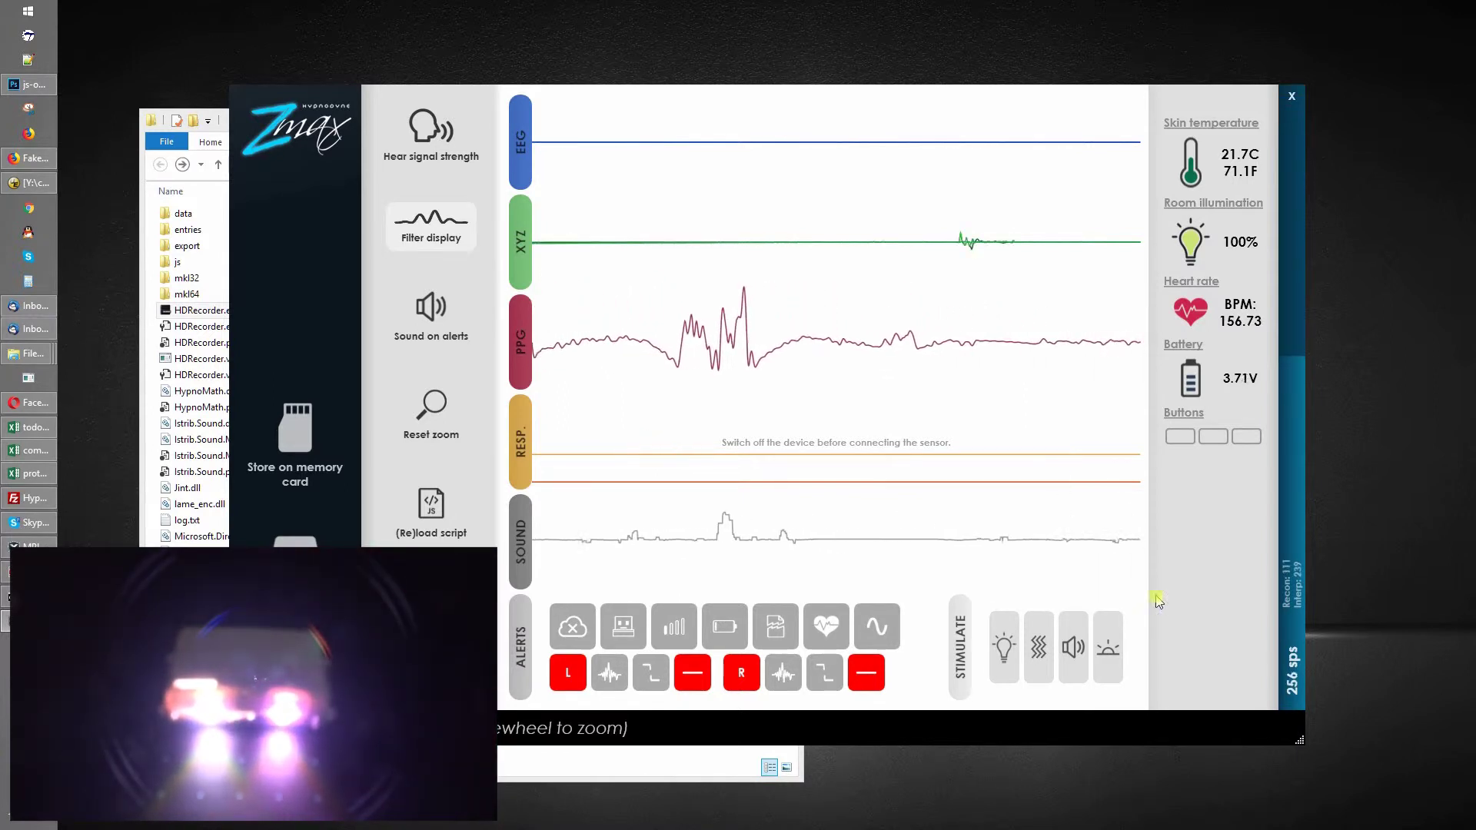
{"action": "left_click", "coordinate": [1105, 650]}
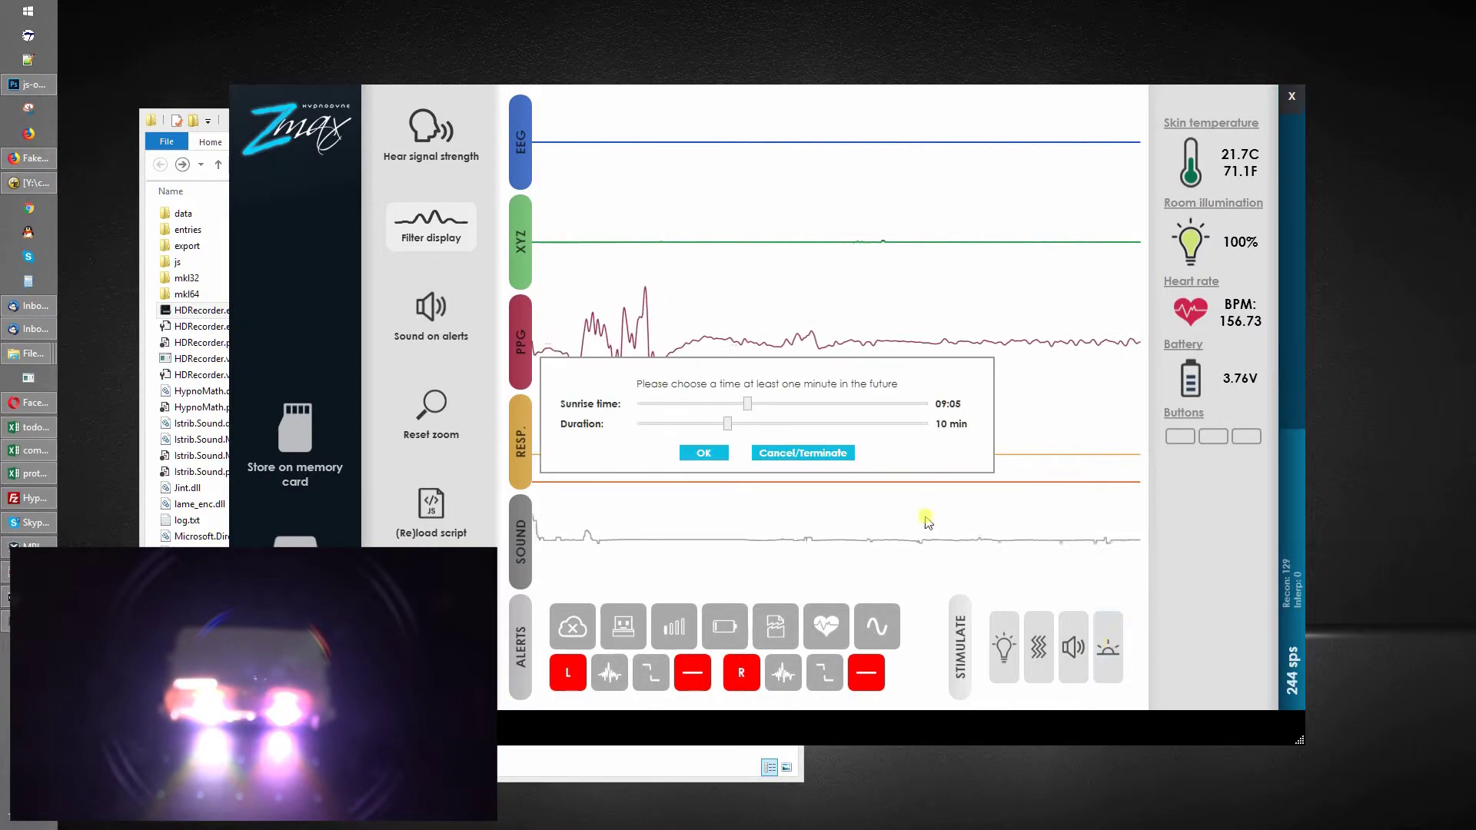
{"action": "left_click", "coordinate": [840, 453]}
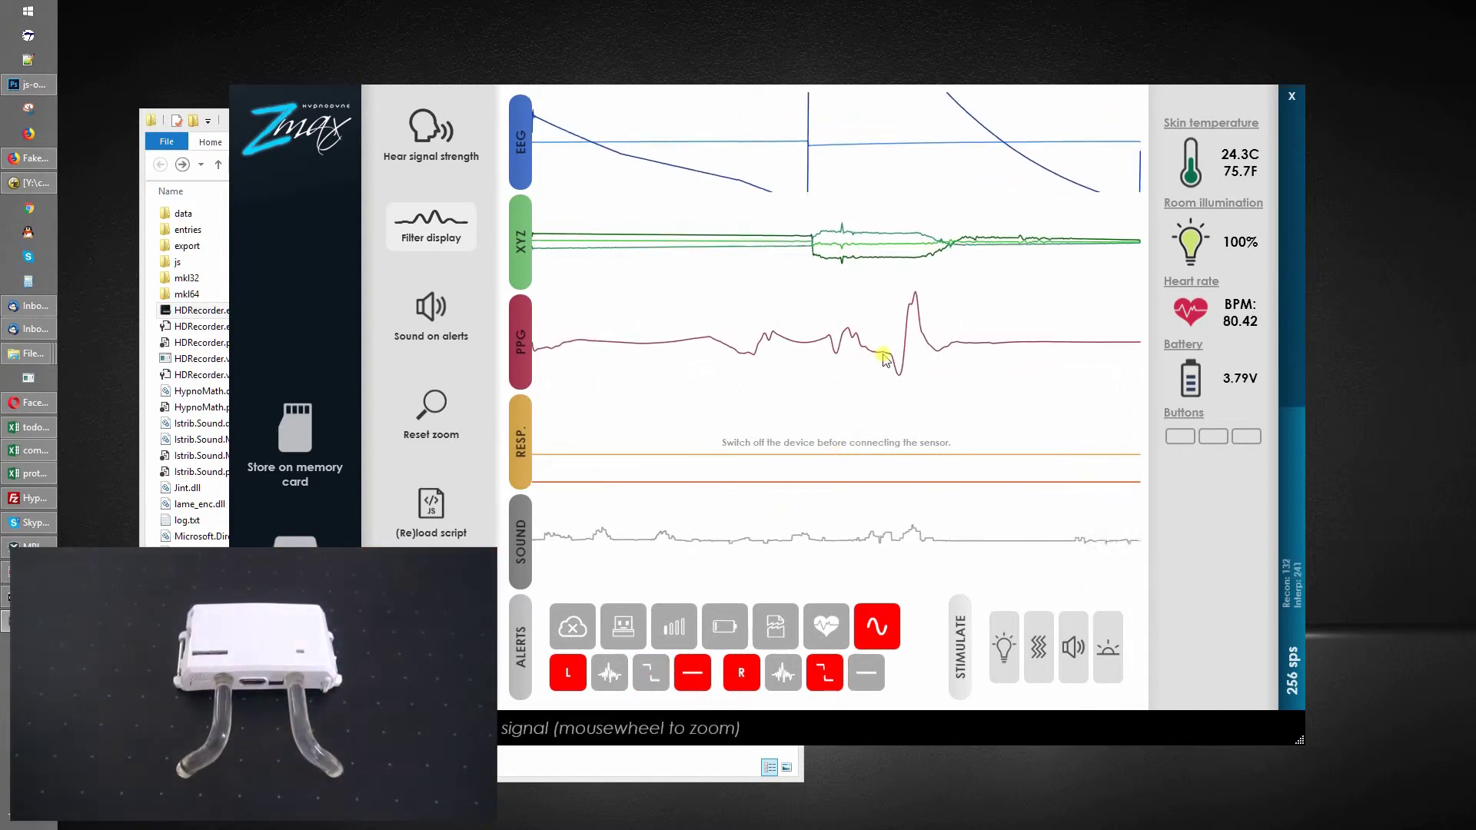
Deliver several light stimulations with the light tubes attached to the device, and open the sunrise settings.
{"action": "left_click", "coordinate": [1002, 648]}
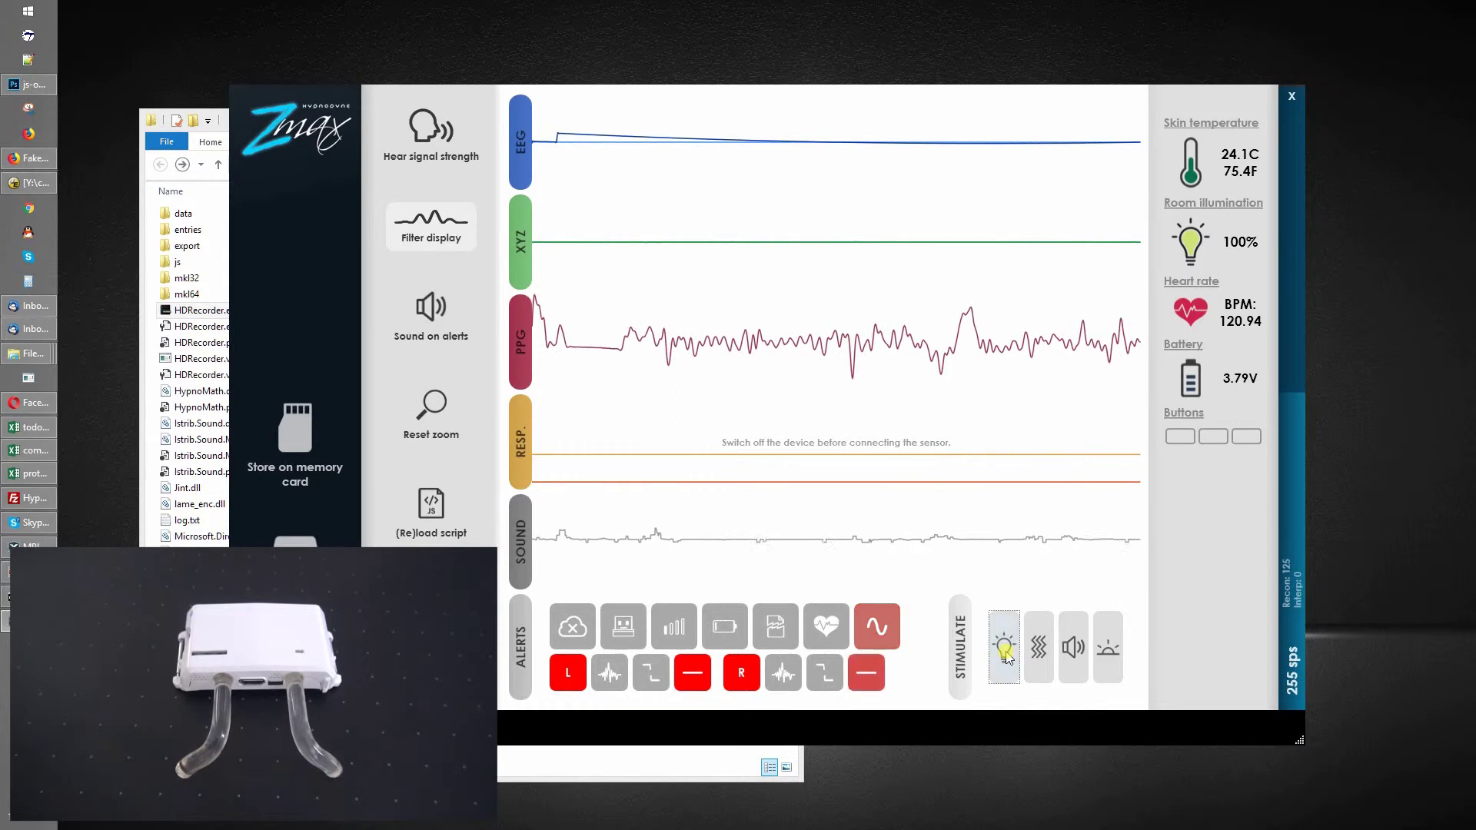
{"action": "left_click", "coordinate": [1005, 651]}
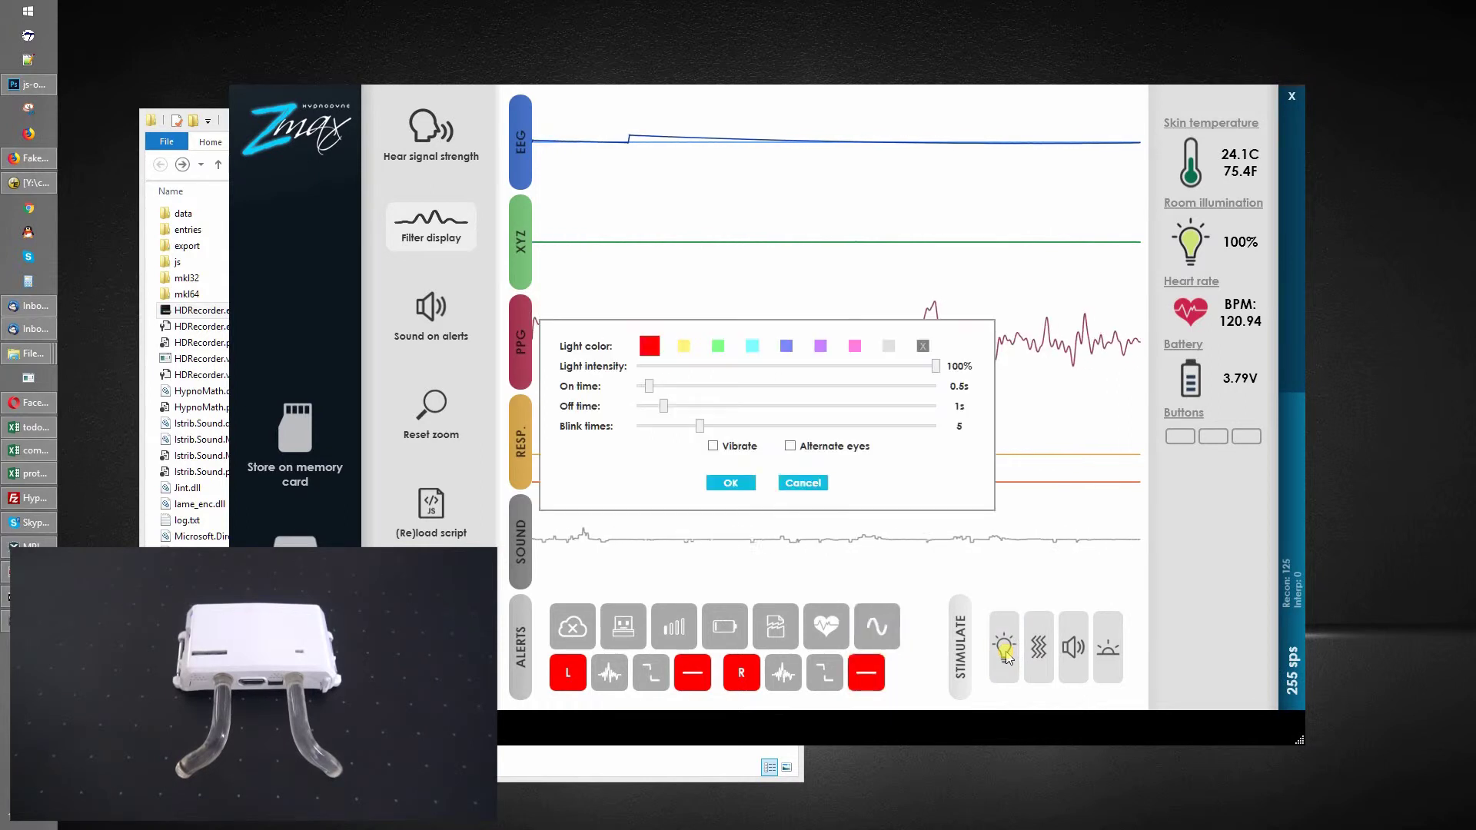
{"action": "left_click", "coordinate": [737, 484]}
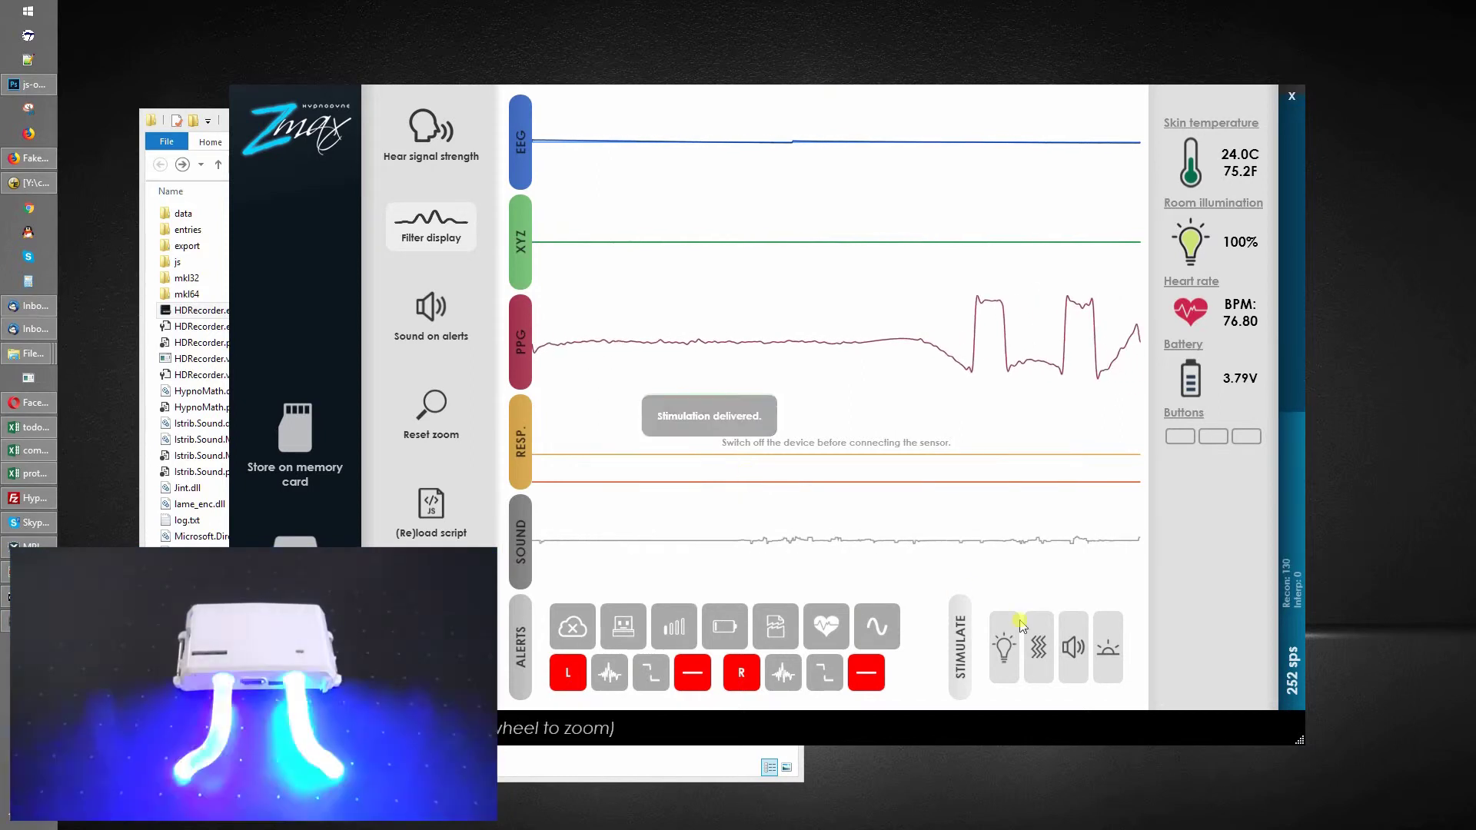
{"action": "left_click", "coordinate": [1013, 650]}
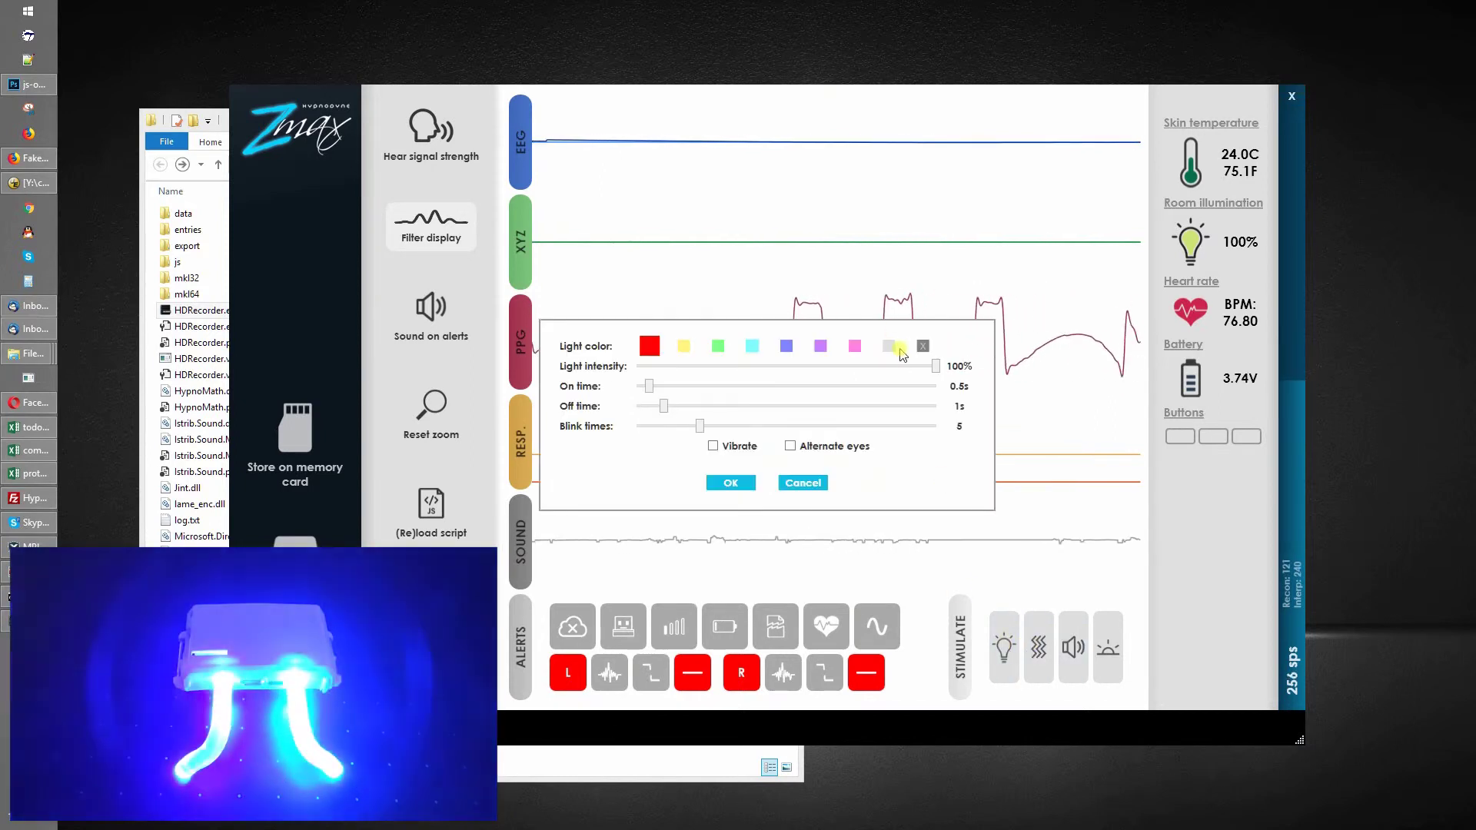
{"action": "left_click", "coordinate": [731, 483]}
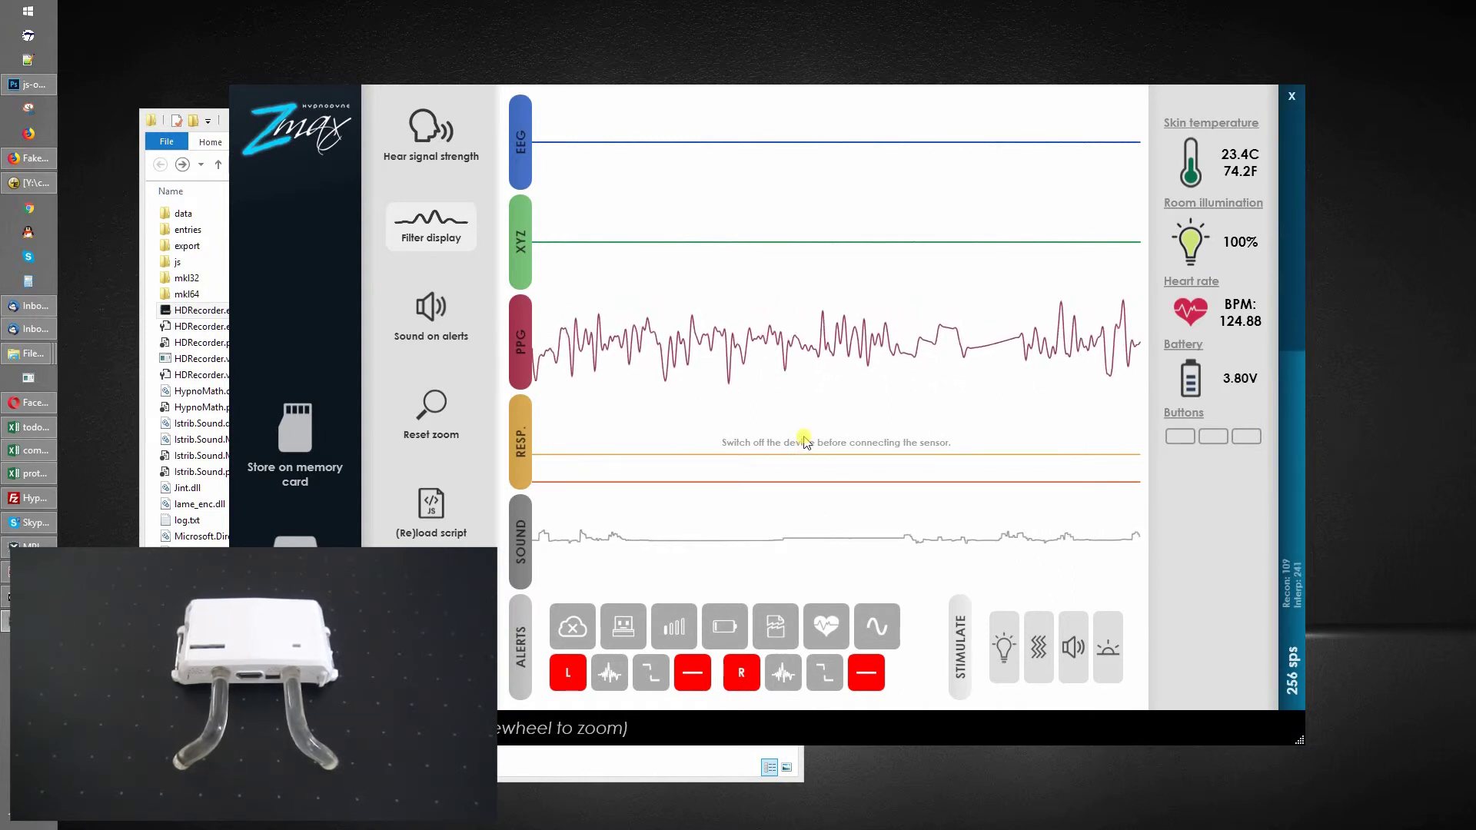
{"action": "left_click", "coordinate": [1104, 649]}
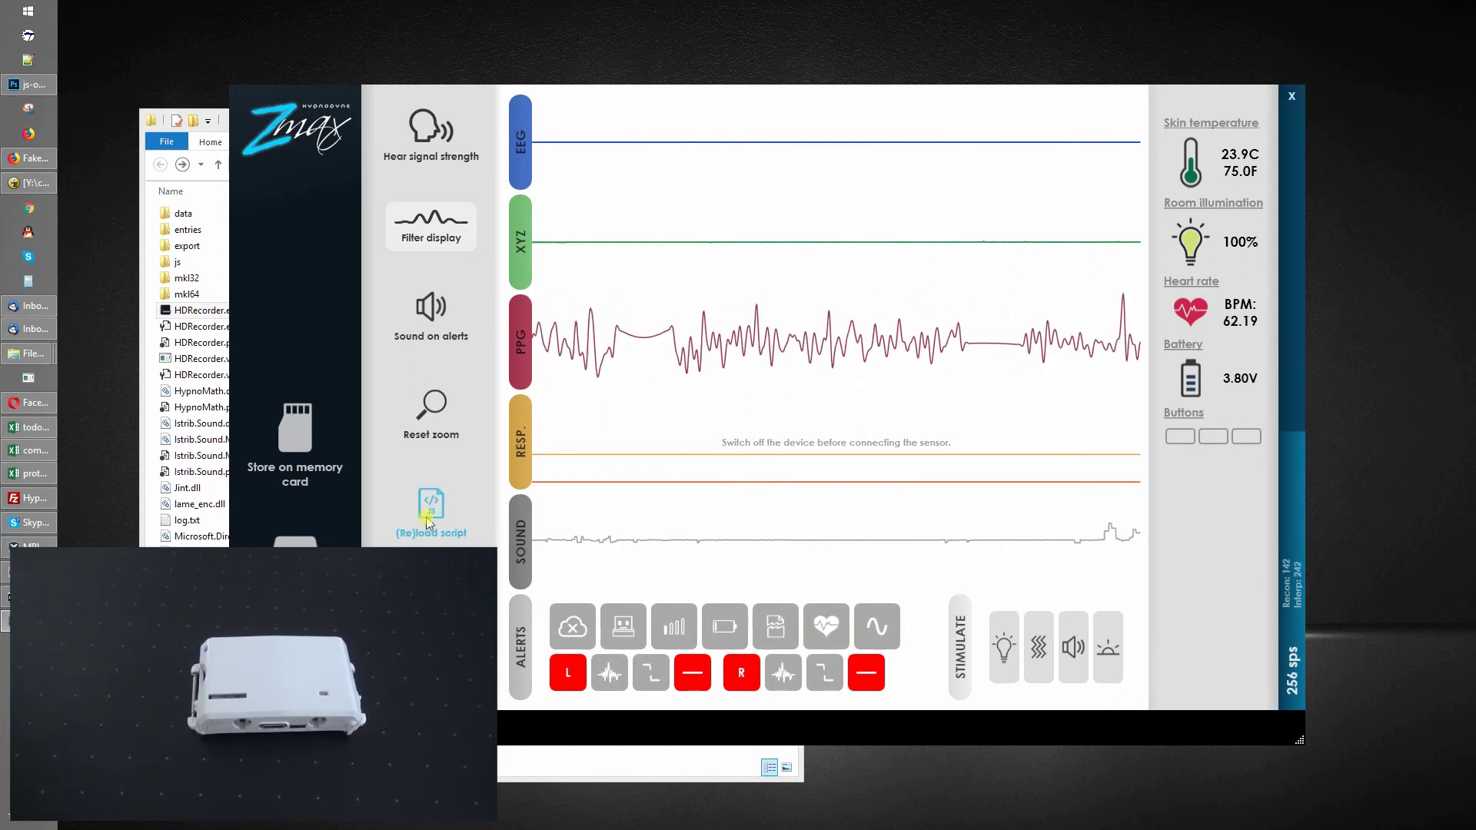
Browse the JavaScript files available for loading, leave without loading one, and close the live recording window.
{"action": "left_click", "coordinate": [442, 532]}
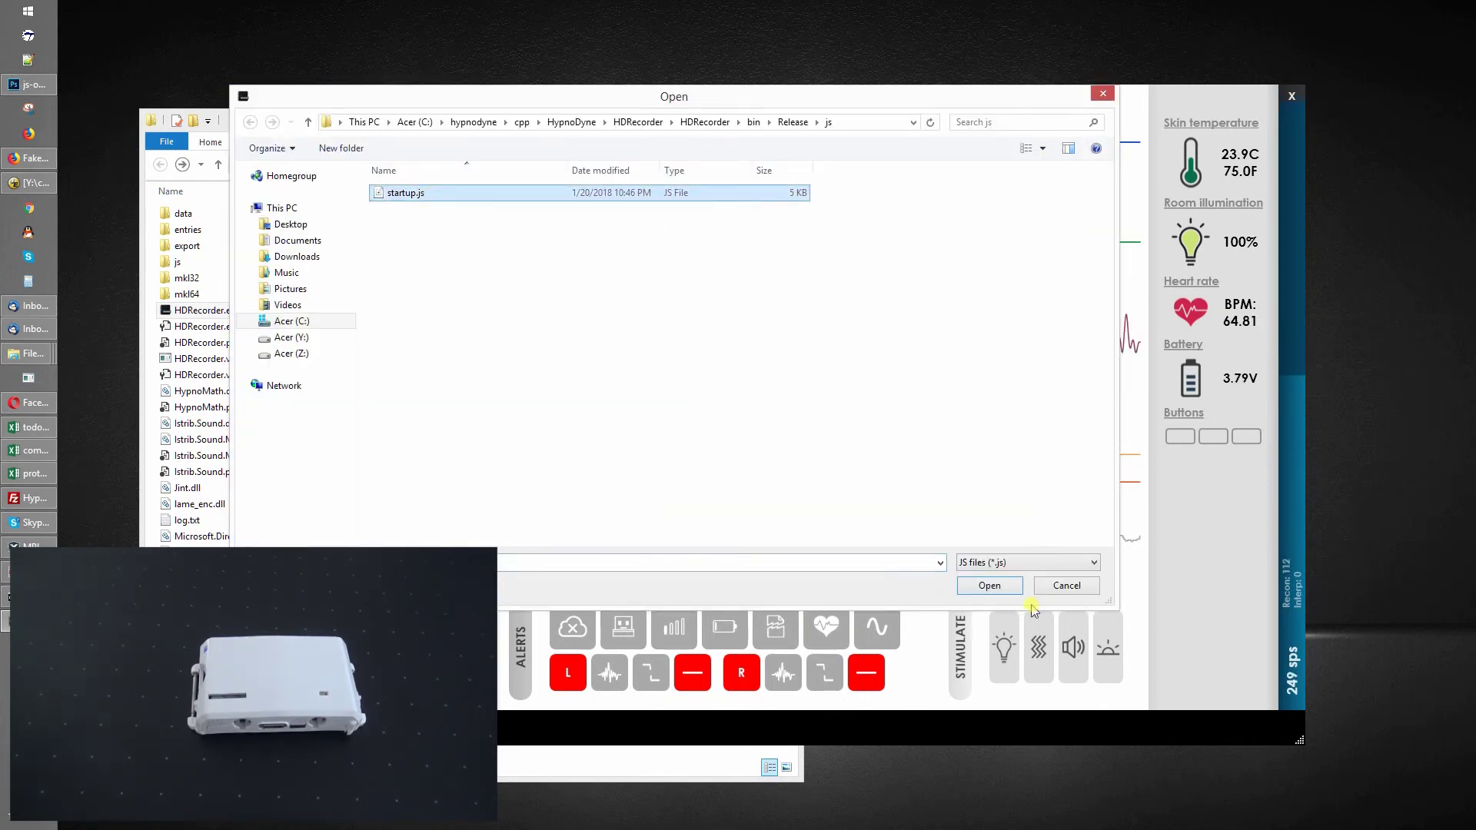
{"action": "left_click", "coordinate": [1061, 587]}
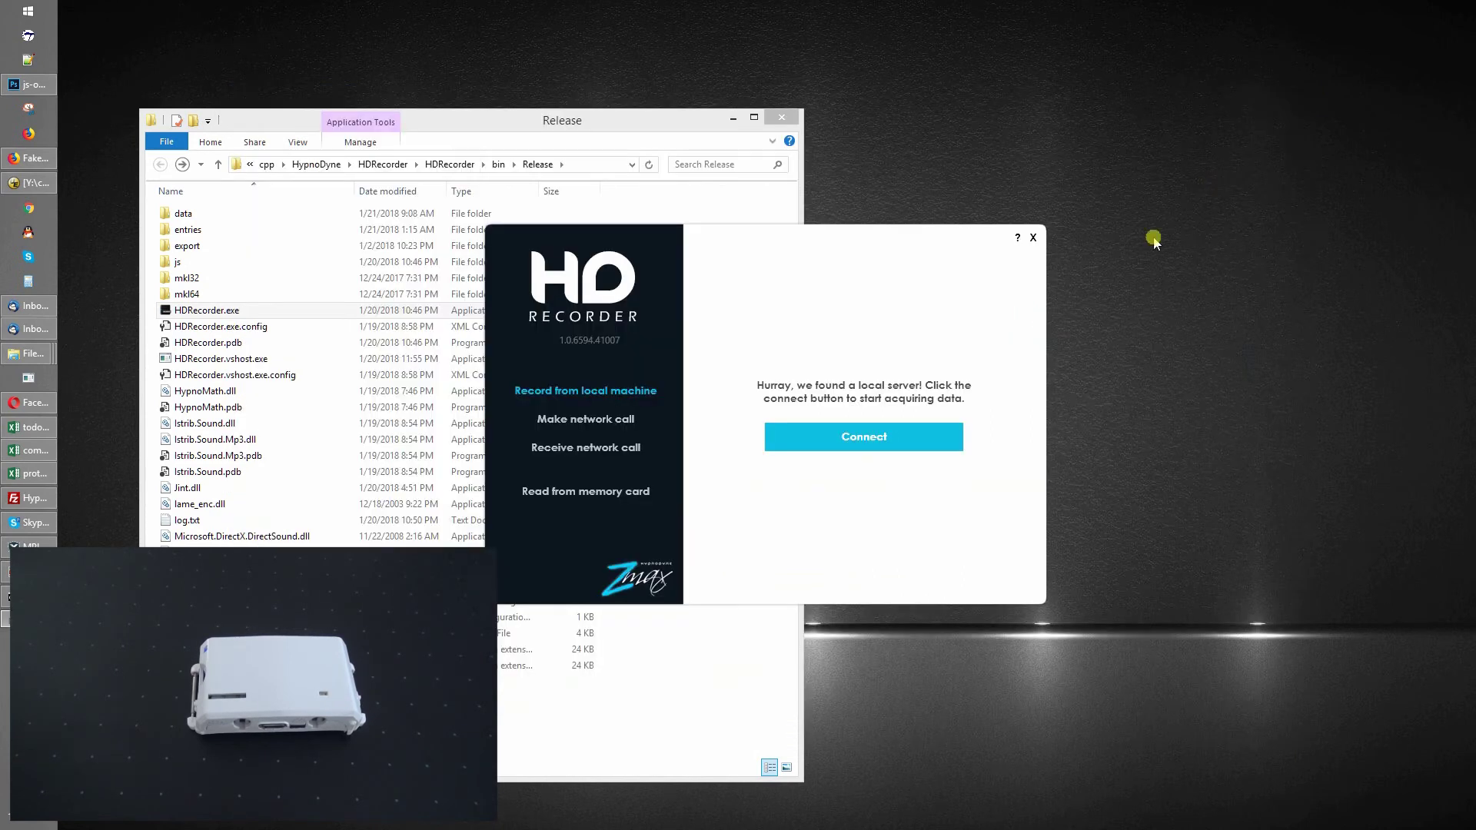
{"action": "left_click", "coordinate": [1292, 95]}
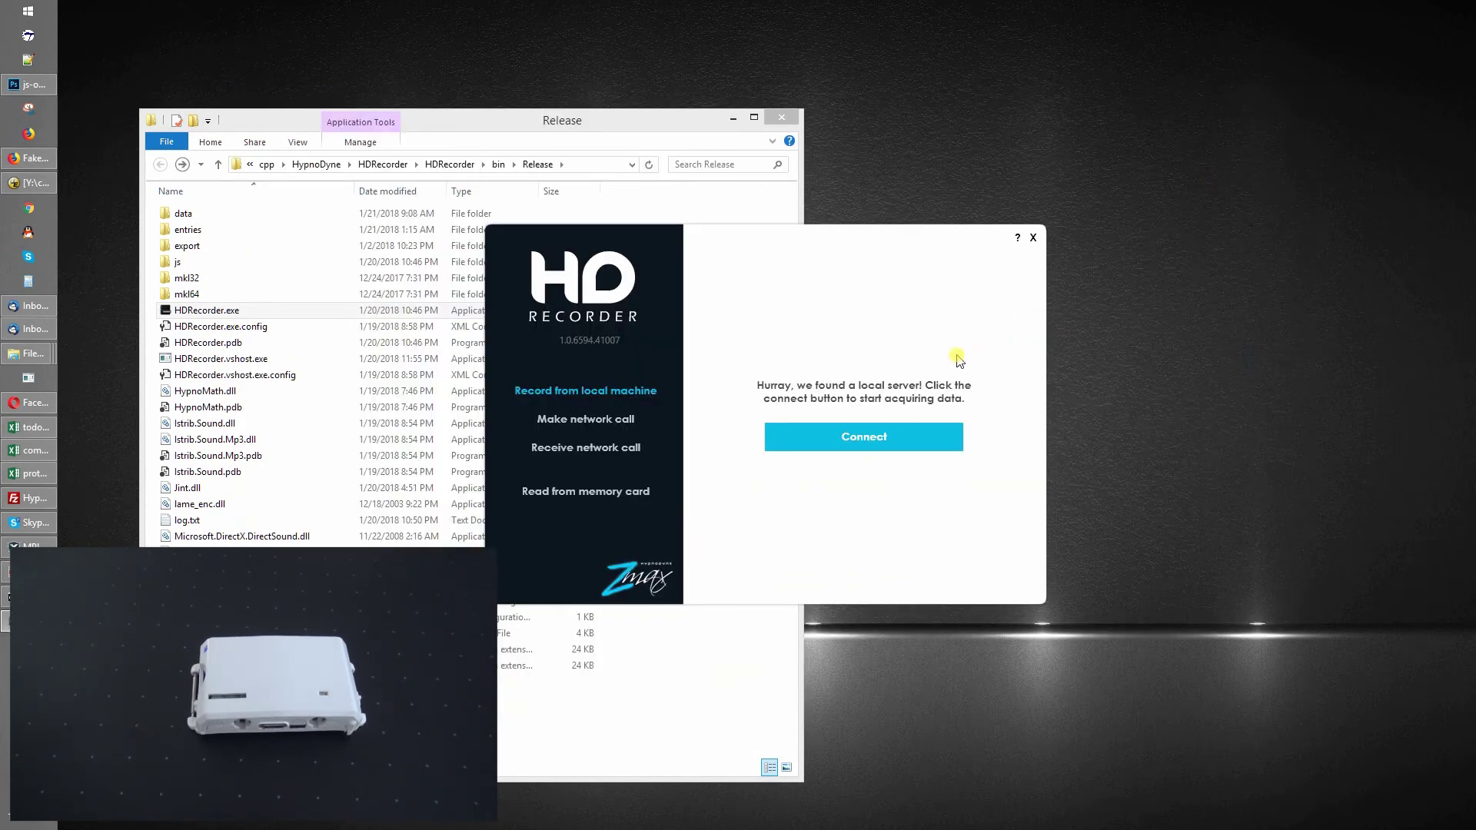